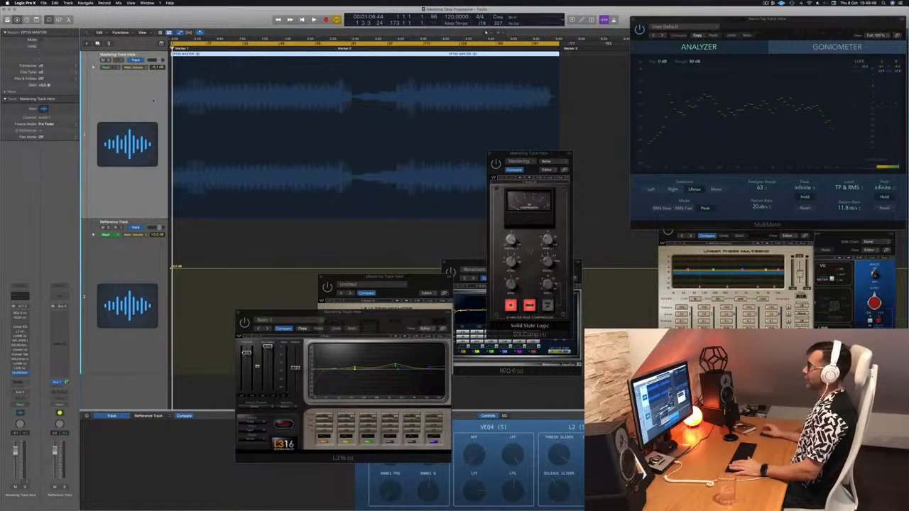
Move the MultiMeter clear of the waveform and play several sections of the master to examine its frequency spectrum and levels.
drag(861, 23, 668, 26)
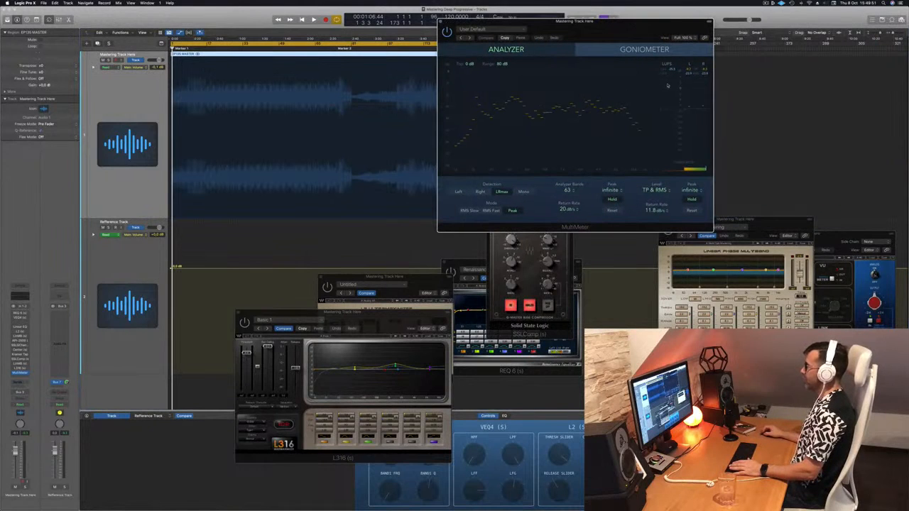
key(space)
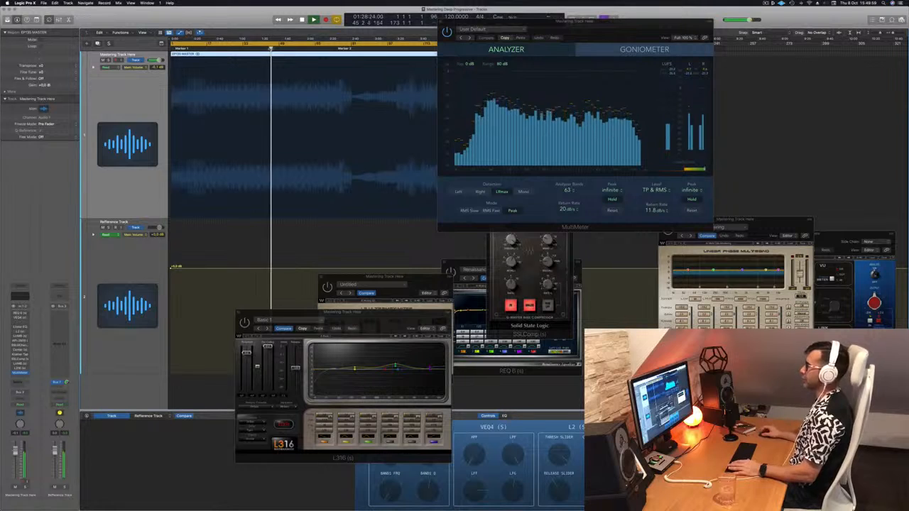
drag(549, 30, 676, 53)
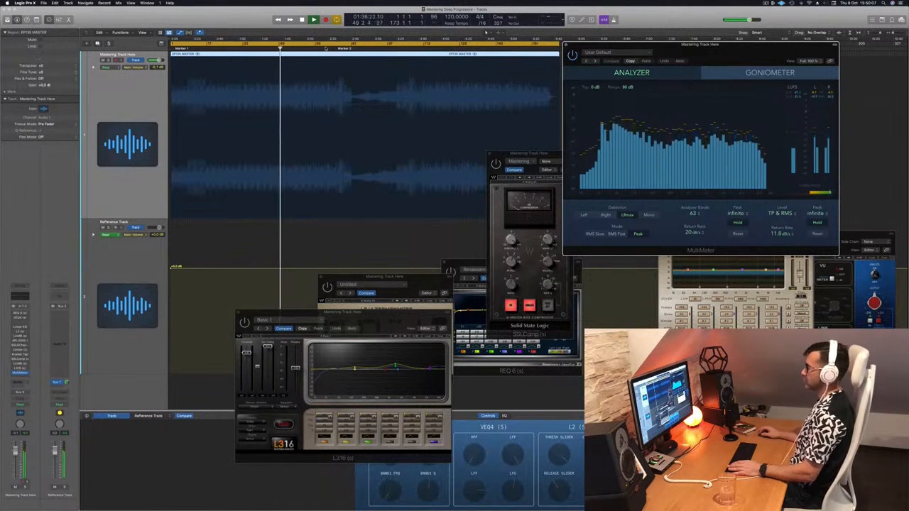
click(326, 48)
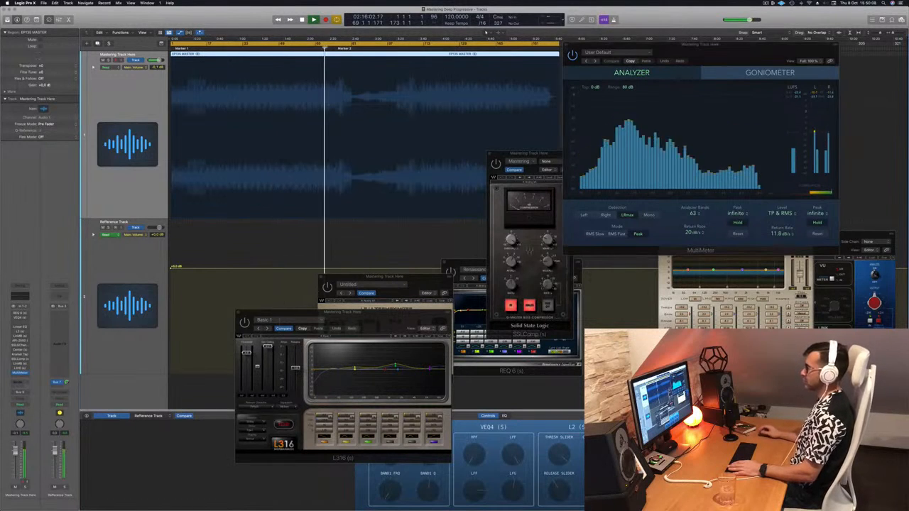
click(338, 48)
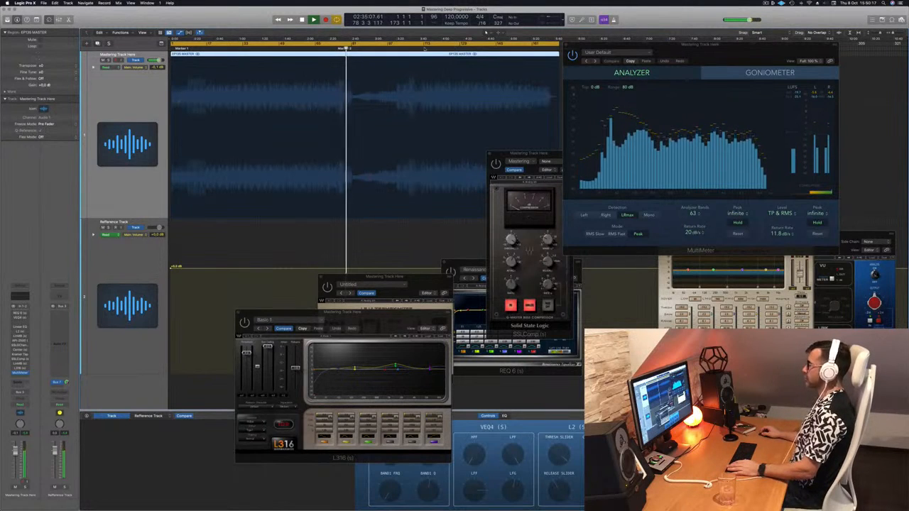
click(431, 49)
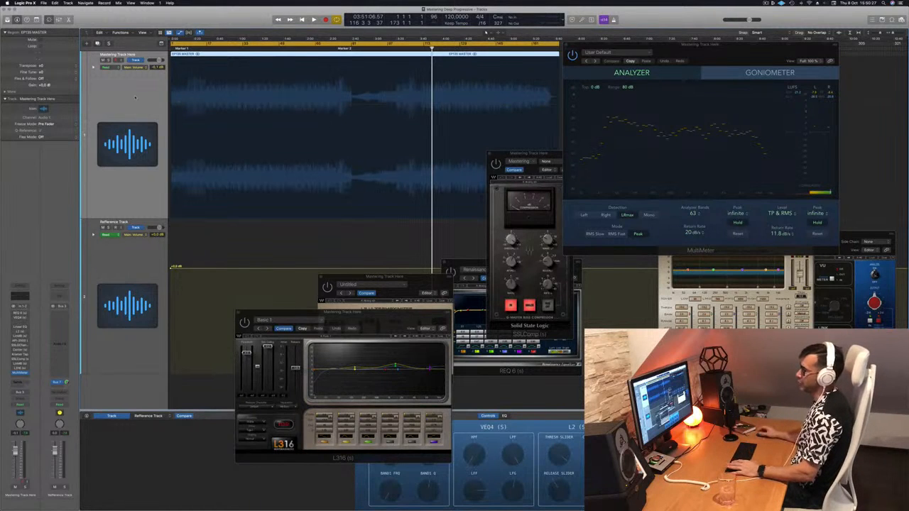
Enable the REQ 6 equalizer on the mastering track, place its window beside the MultiMeter, and play from the beginning.
key(Return)
key(space)
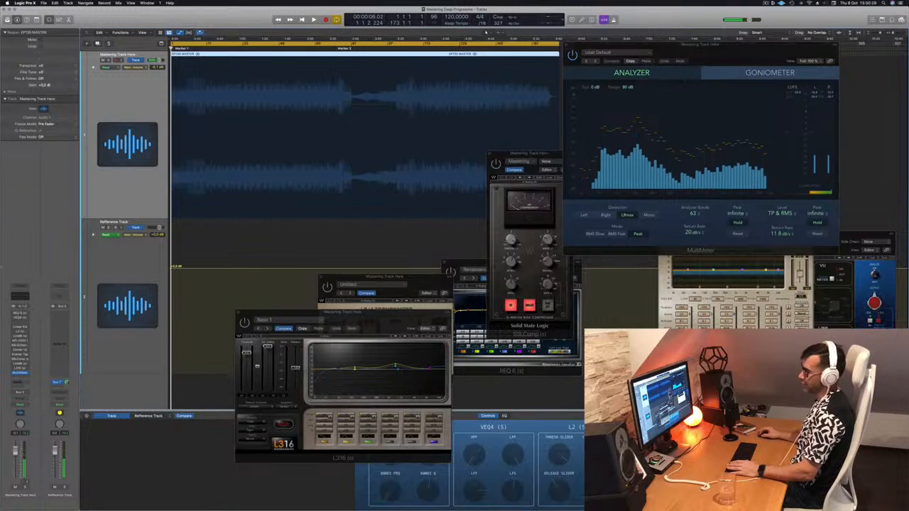
click(20, 314)
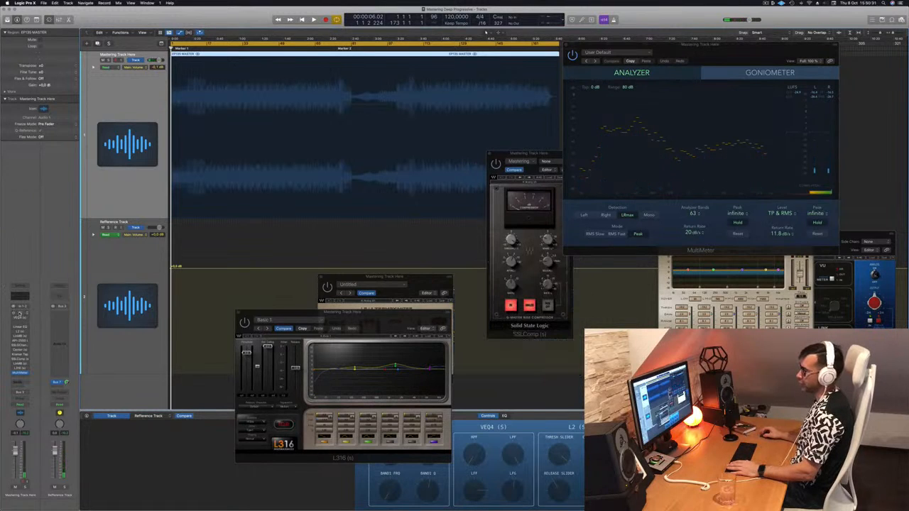
click(20, 314)
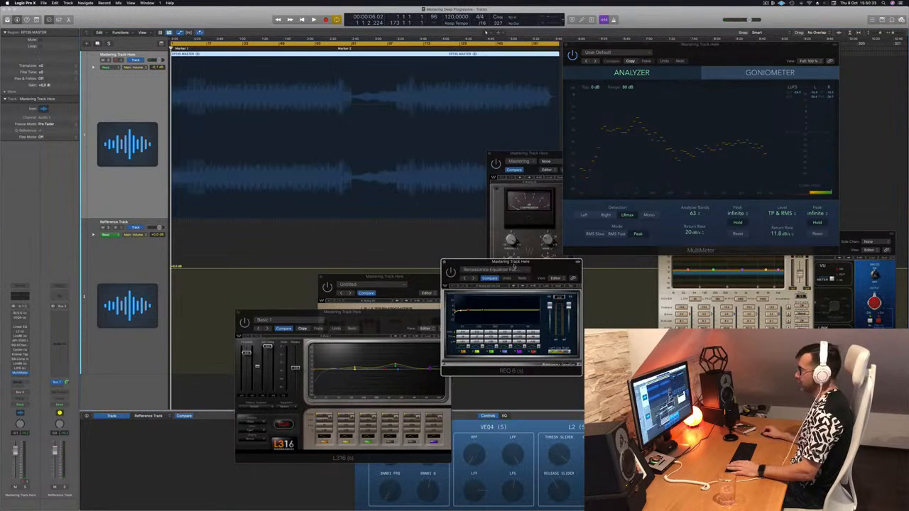
drag(513, 266, 537, 55)
key(space)
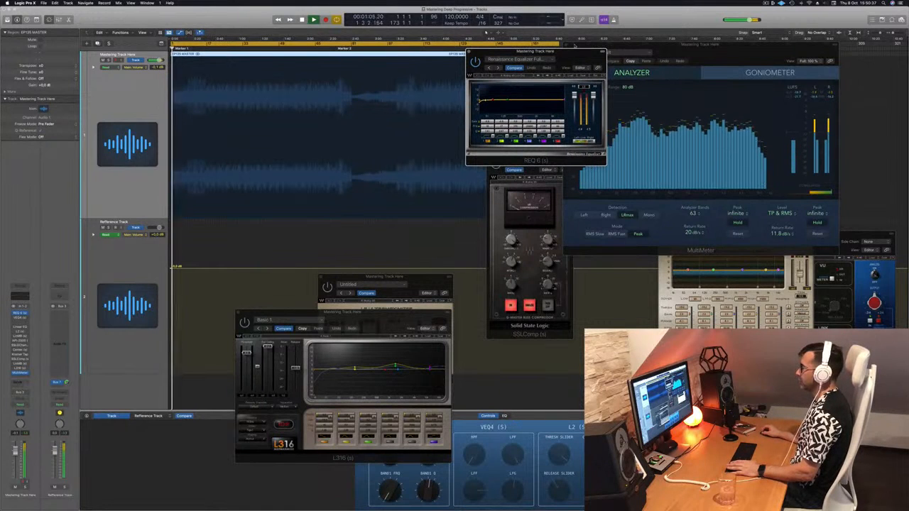
drag(575, 50, 585, 55)
Audition the intro, the sections around the breakdown and the track start with REQ 6 active, comparing the spectrum in the MultiMeter.
click(338, 48)
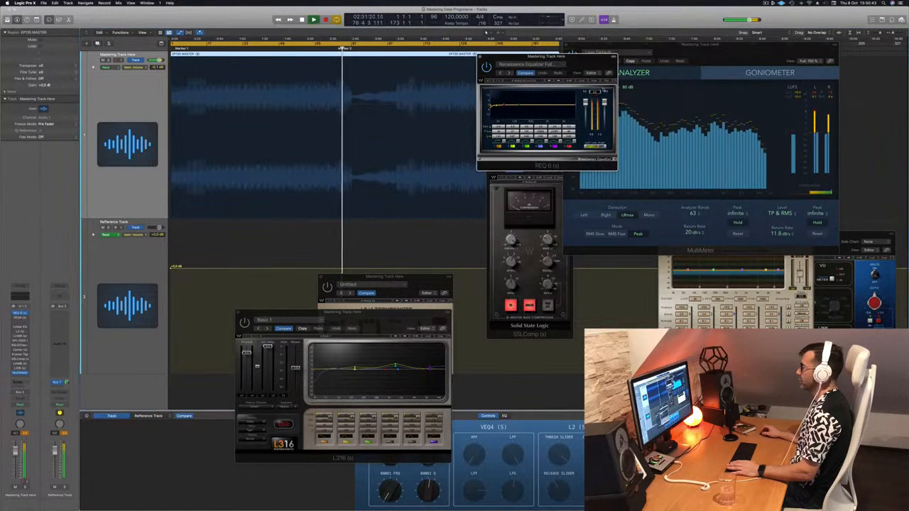
drag(594, 56, 597, 71)
alt+click(332, 48)
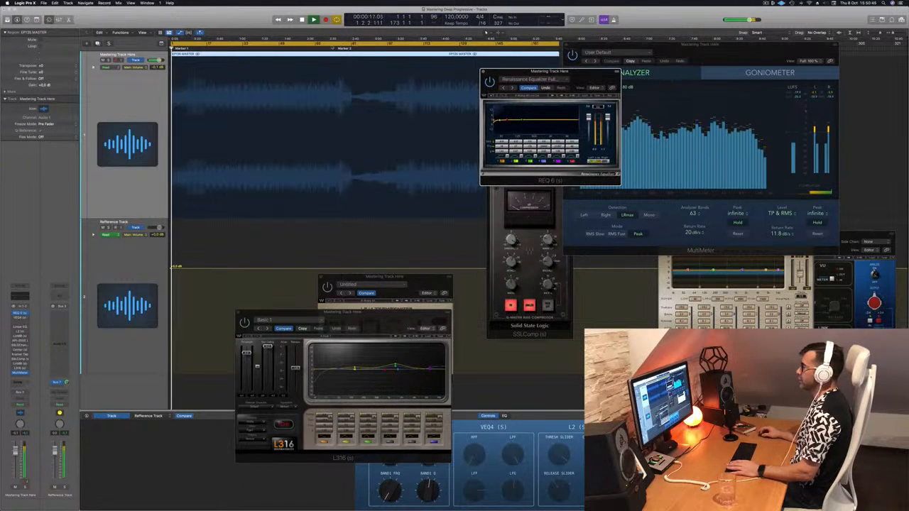
click(338, 48)
click(407, 48)
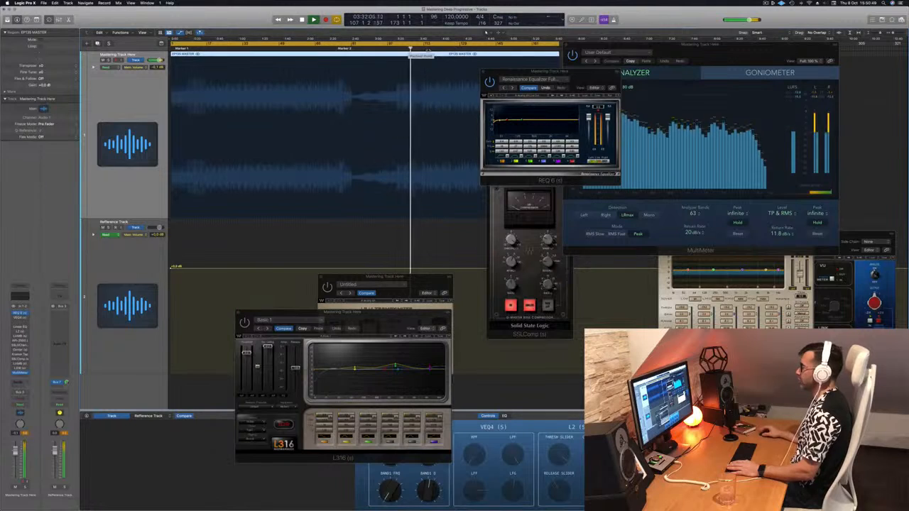
drag(580, 72, 505, 107)
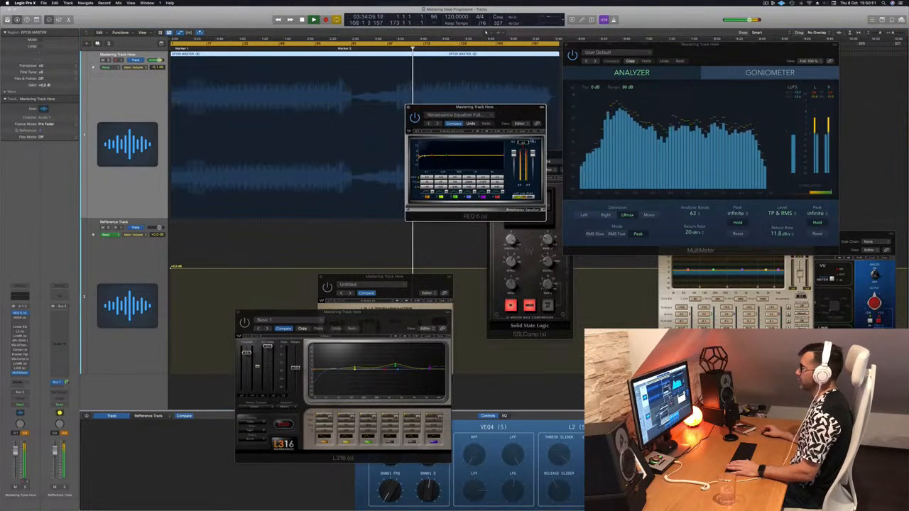
key(space)
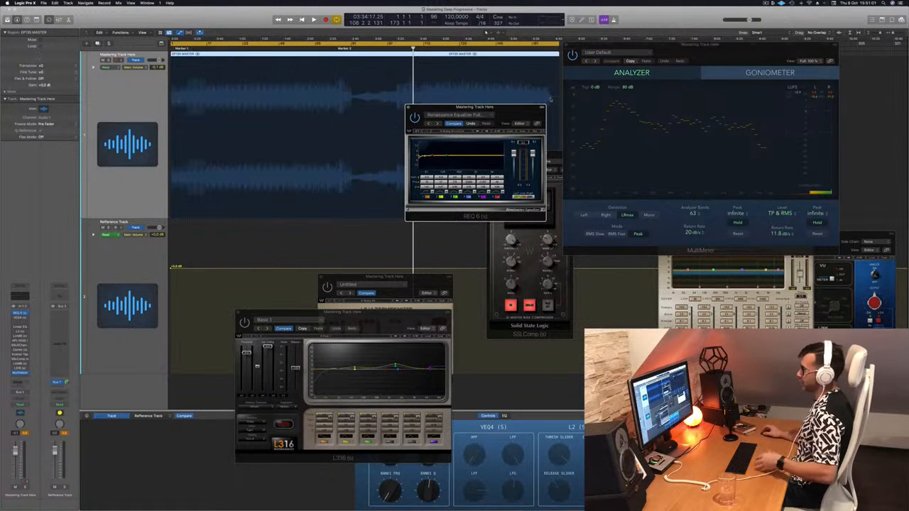
drag(515, 112, 526, 118)
key(space)
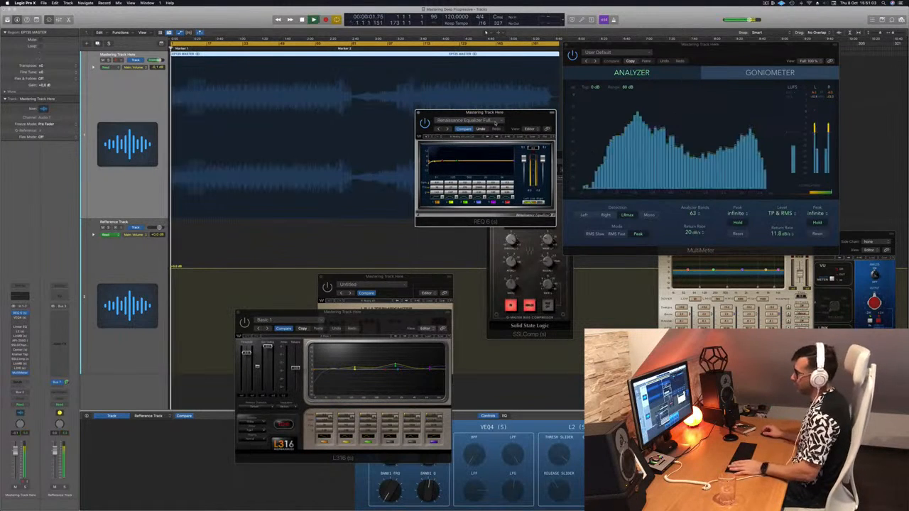
drag(513, 118, 533, 98)
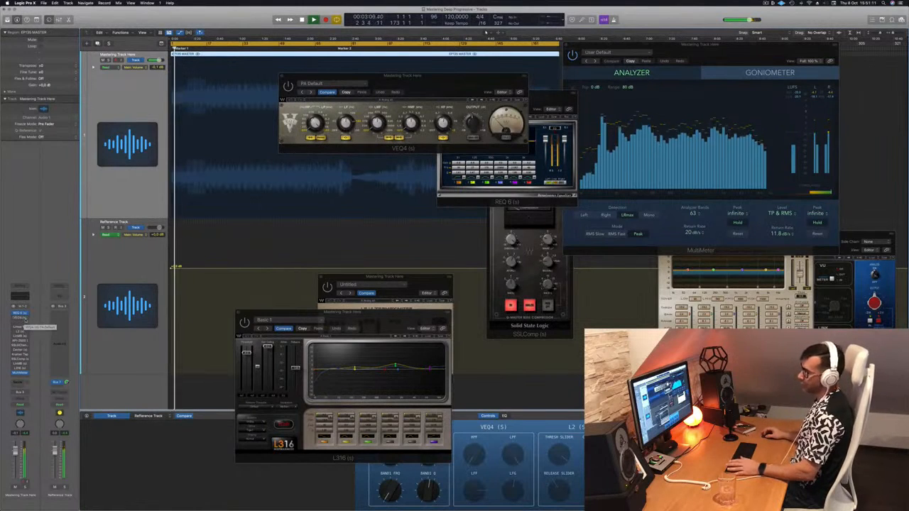
Replace the VEQ4 insert on the mastering track with Logic's Vintage Tube EQ.
click(26, 318)
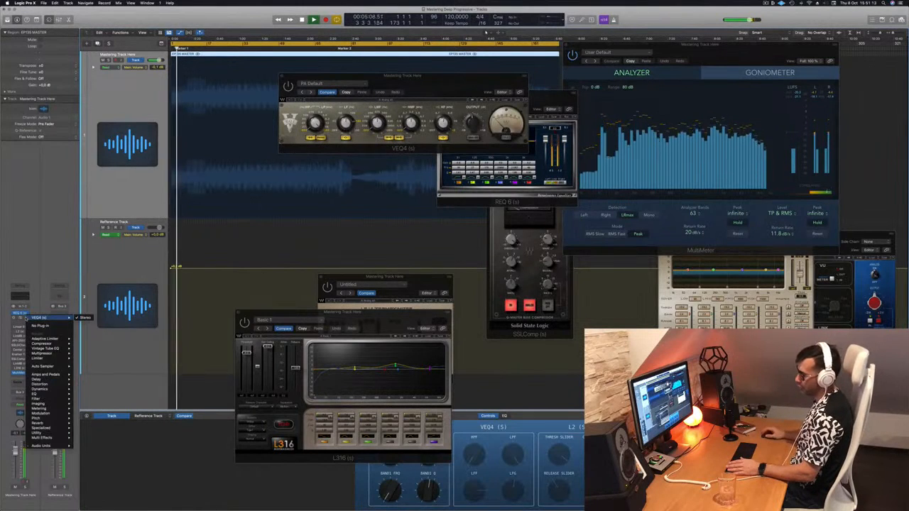
mouse_move(47, 419)
mouse_move(53, 393)
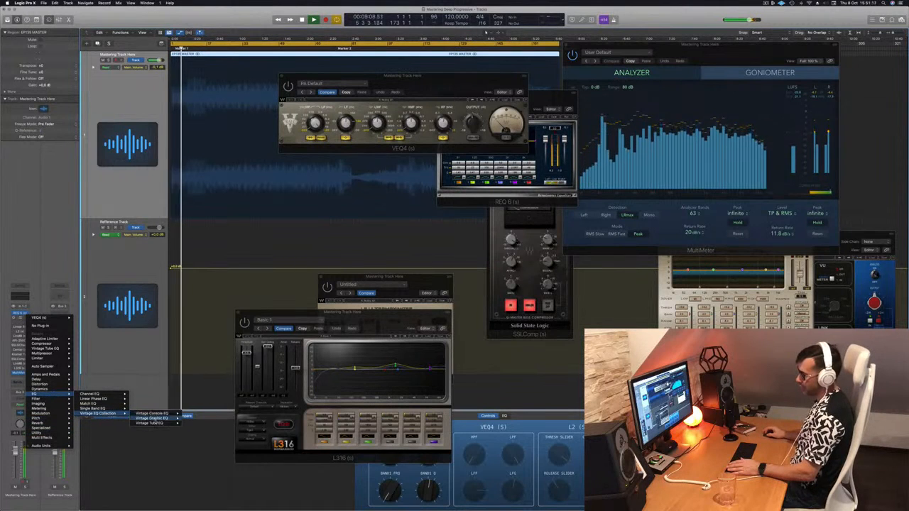
click(193, 423)
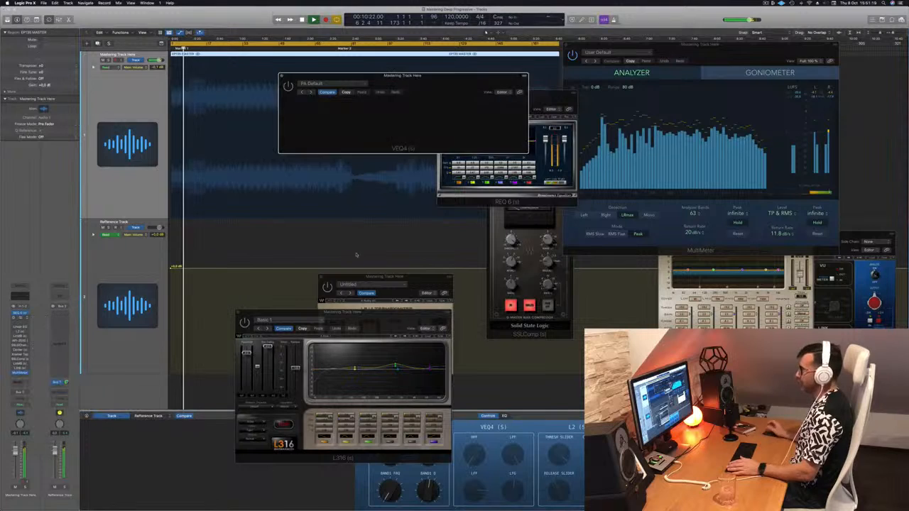
Load the Enhanced Mix preset from the Mix Bus category in the Vintage Tube EQ and clear its window from view.
drag(358, 80, 494, 88)
click(458, 92)
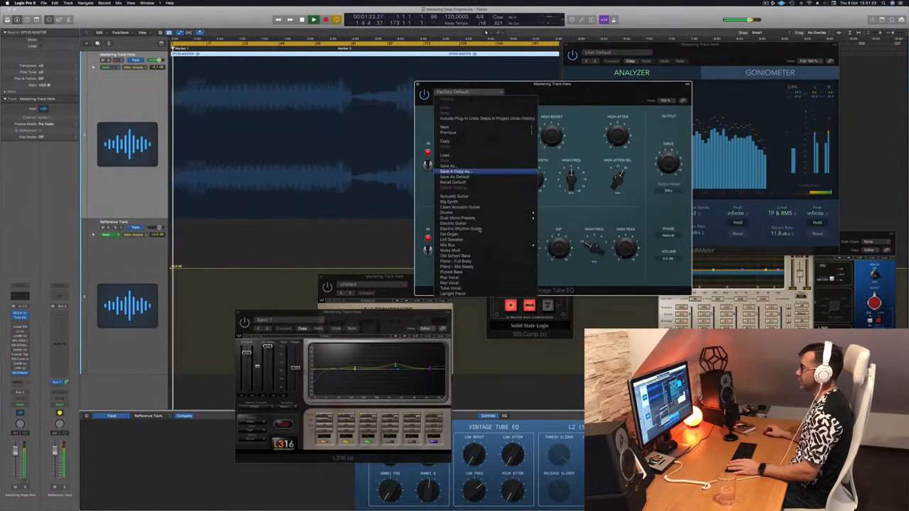
click(557, 245)
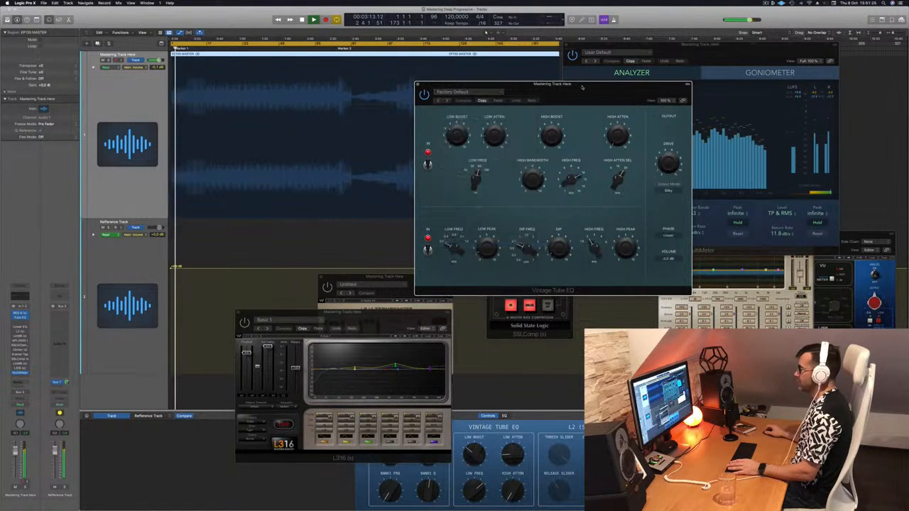
drag(580, 92, 491, 93)
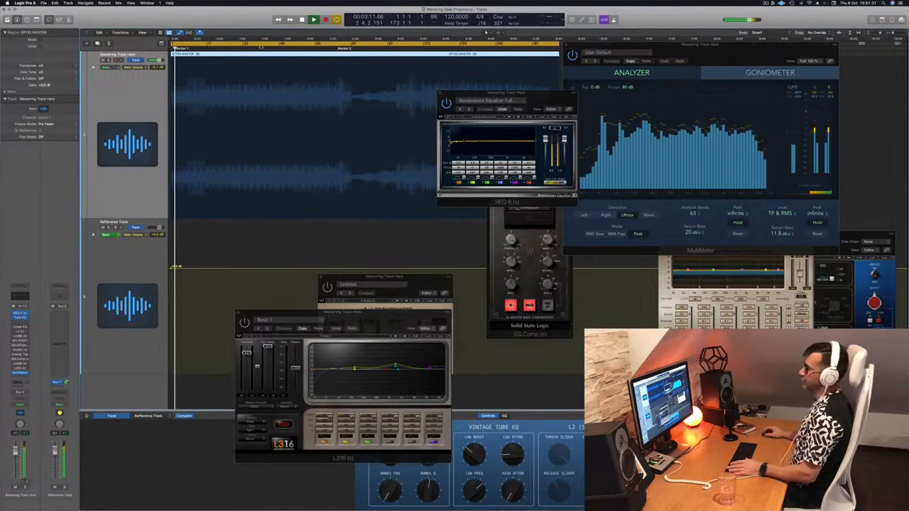
Play the master from about 1:20 and compare the sound with the Vintage Tube EQ bypassed and enabled.
click(262, 49)
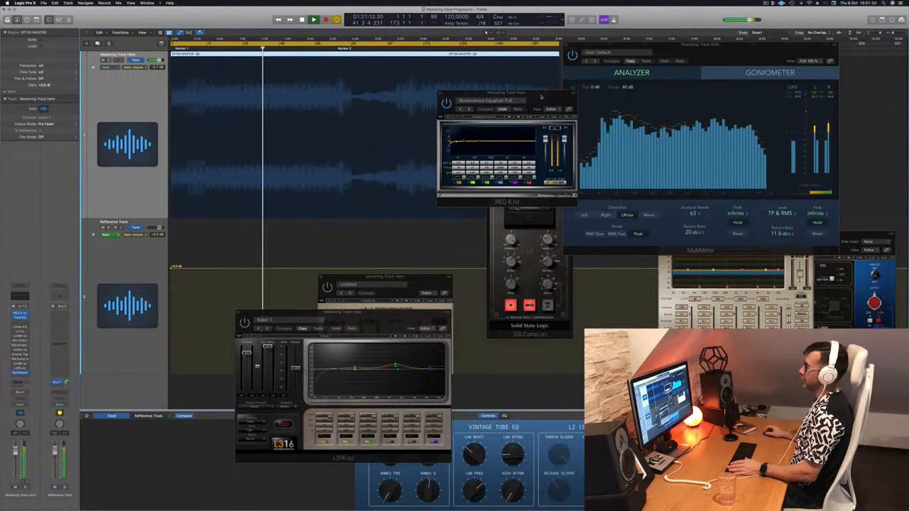
drag(542, 98, 516, 124)
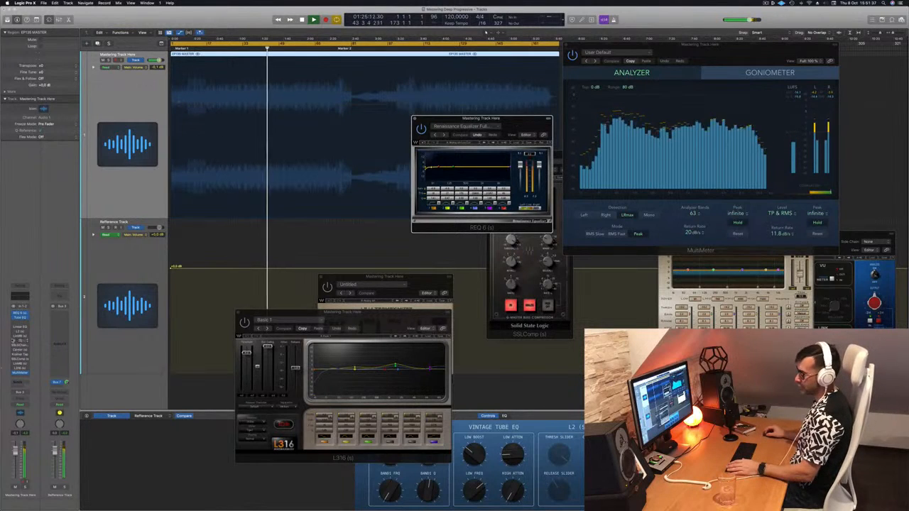
click(13, 319)
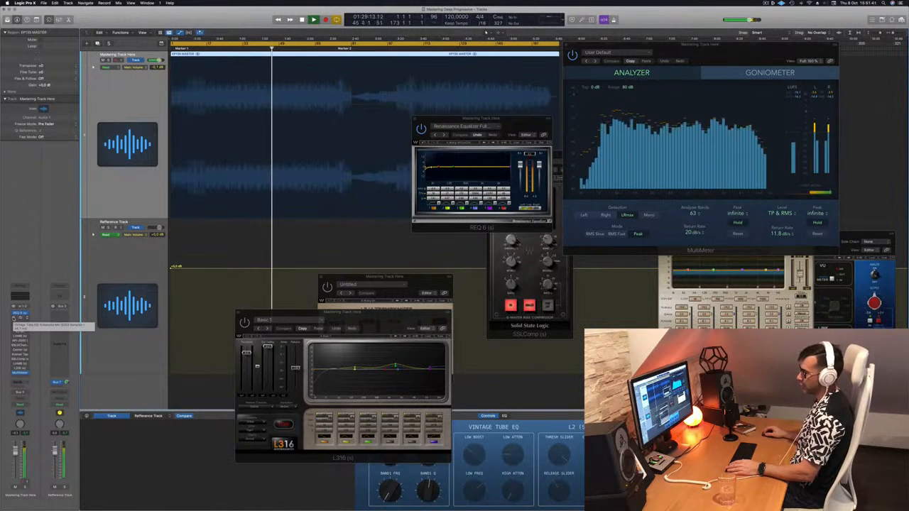
click(14, 319)
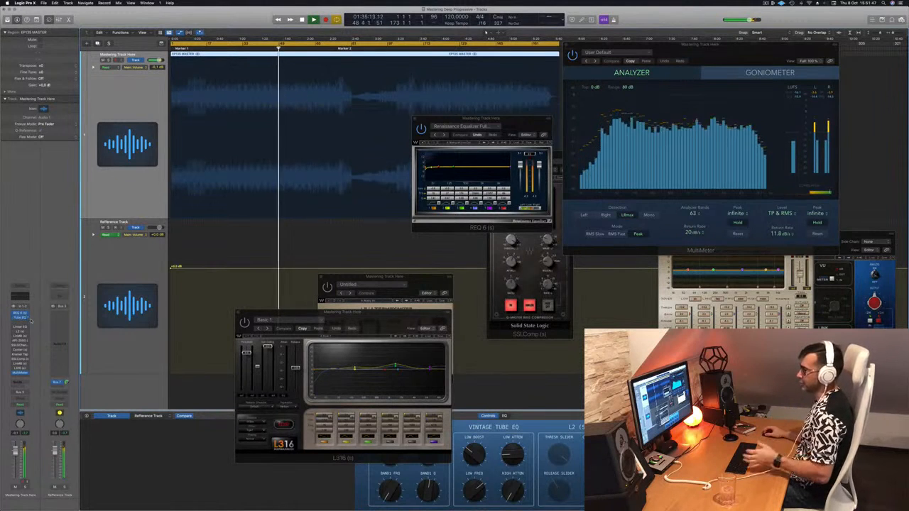
Reopen the Vintage Tube EQ beside the analyzer, review its Enhanced Mix settings during playback, and close it.
click(24, 319)
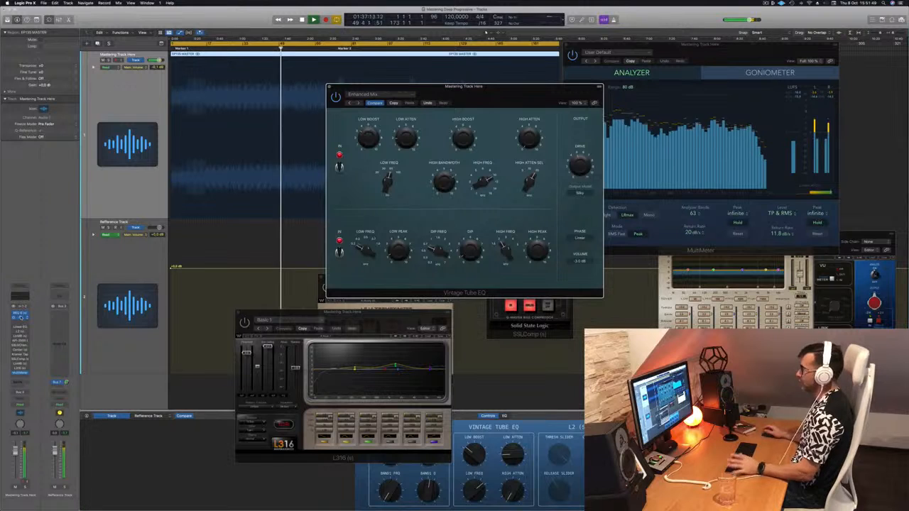
drag(499, 95, 405, 168)
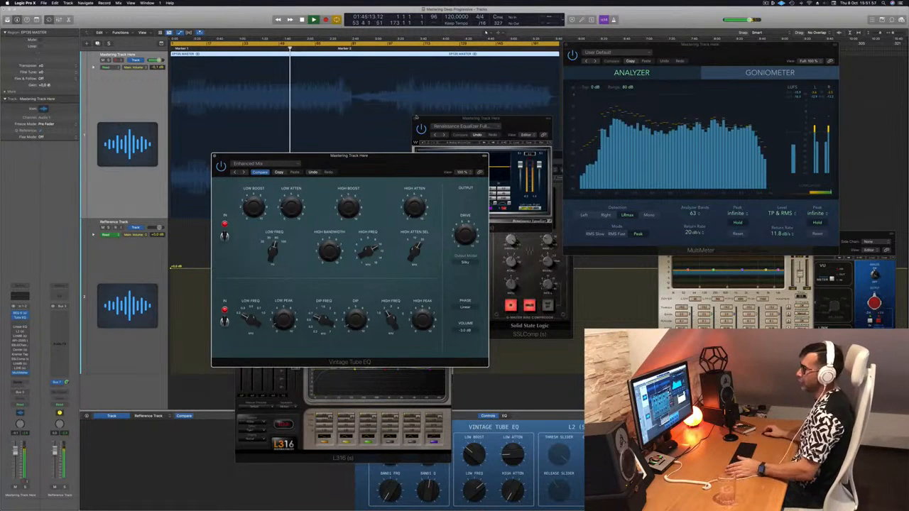
drag(239, 157, 235, 155)
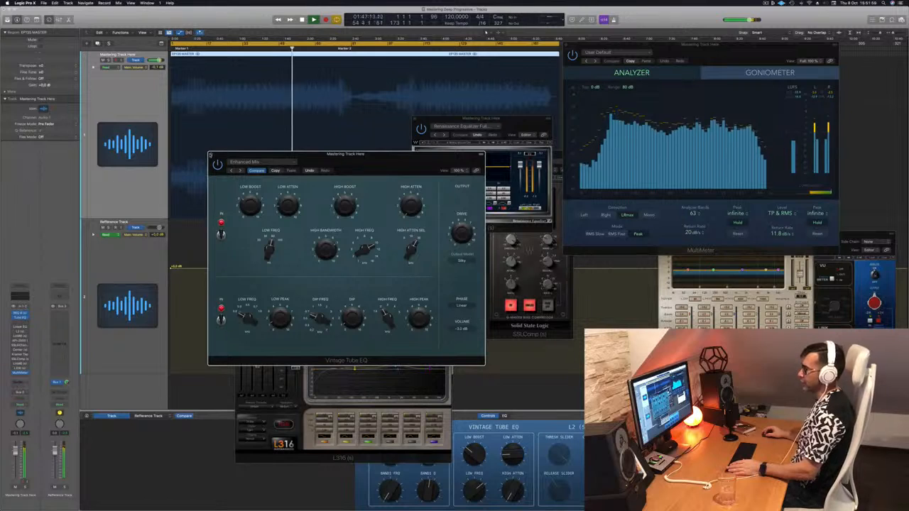
click(211, 155)
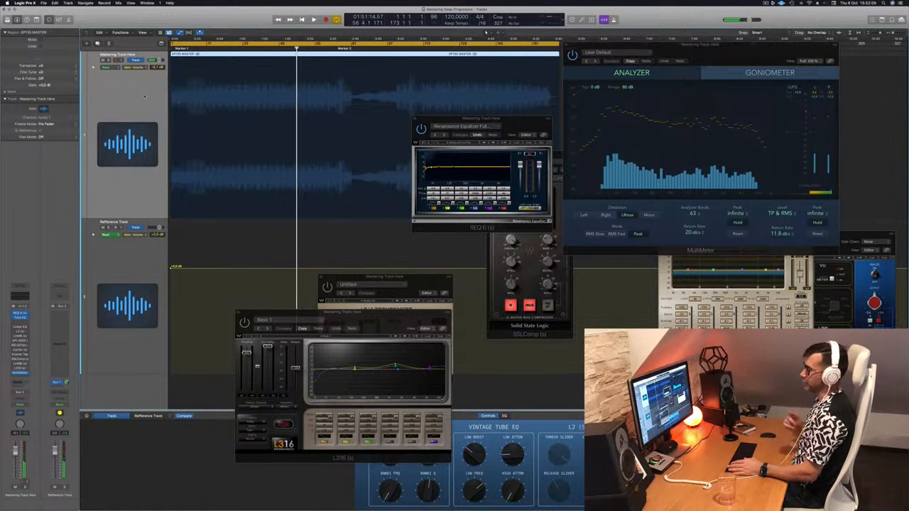
Play the master from the beginning and from about 1:18 with both equalizers active, bringing the REQ 6 window back into view.
key(Return)
key(space)
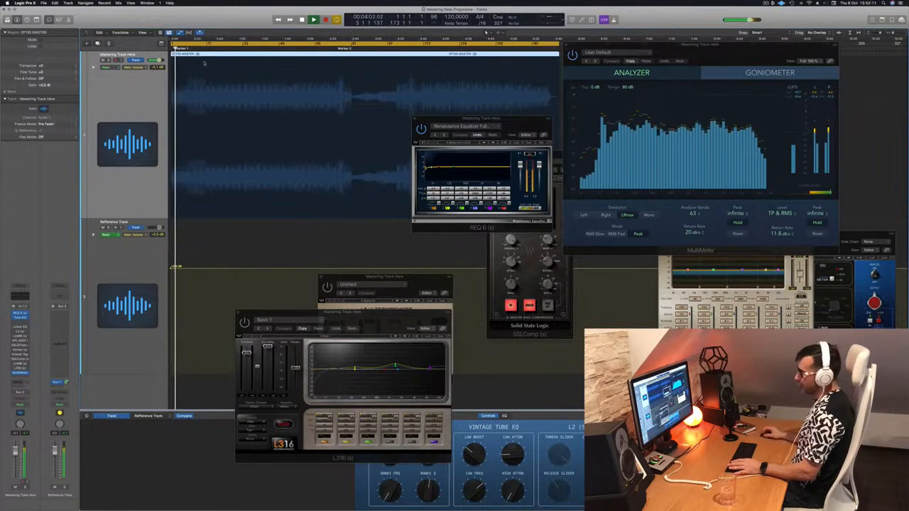
click(256, 48)
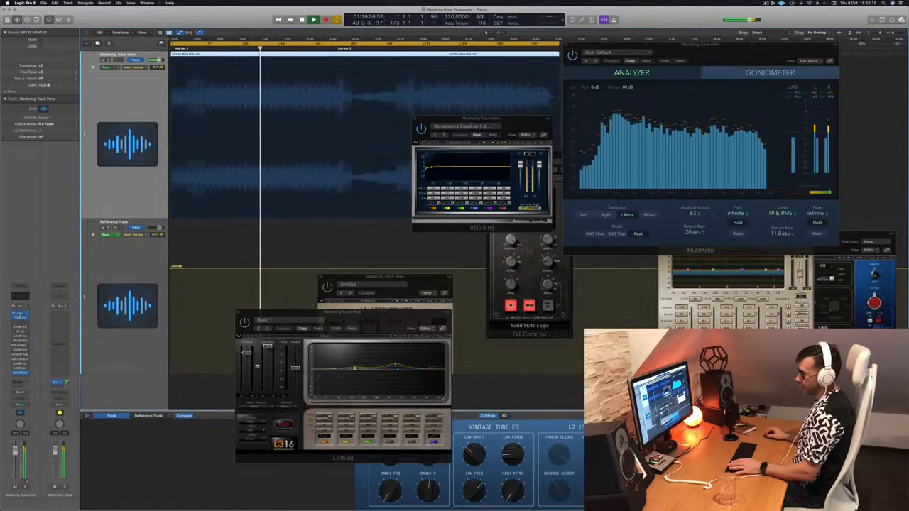
click(20, 313)
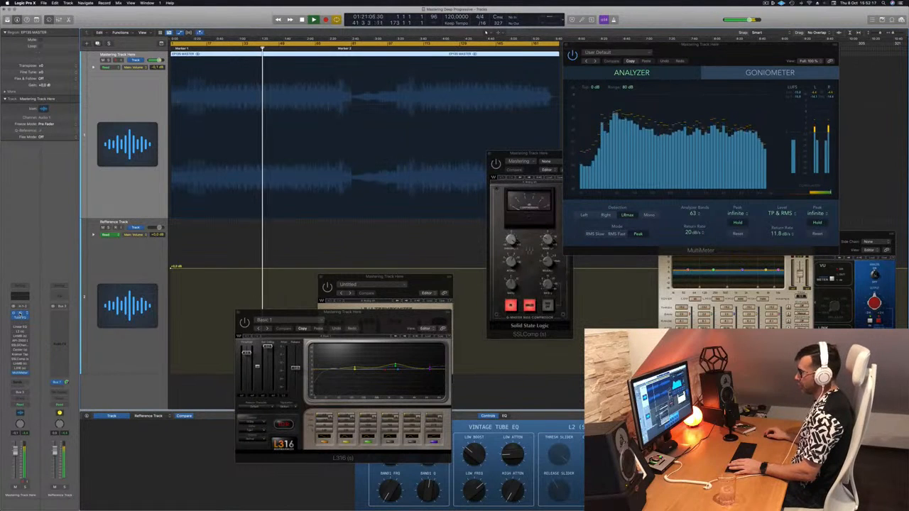
click(19, 313)
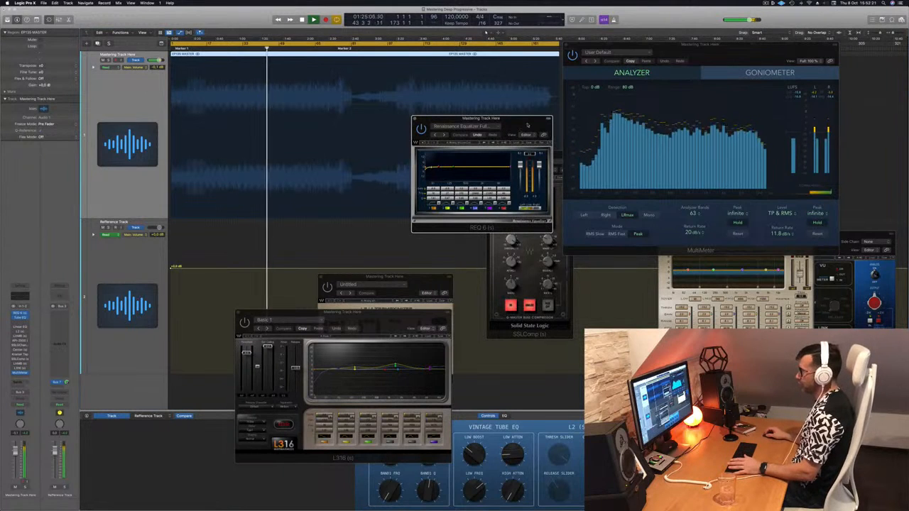
Close the REQ 6 window, open and enable the L2 Ultramaximizer, and place it over the master waveform for playback.
click(415, 119)
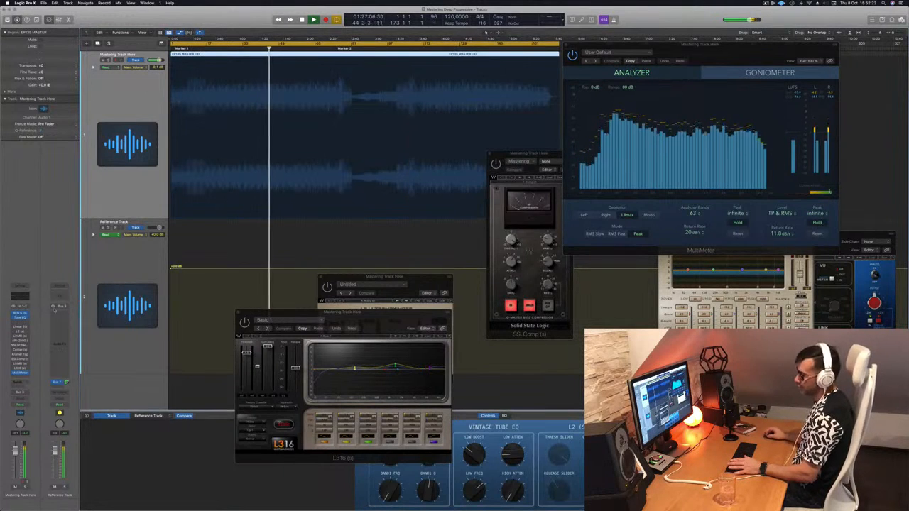
click(20, 330)
click(20, 332)
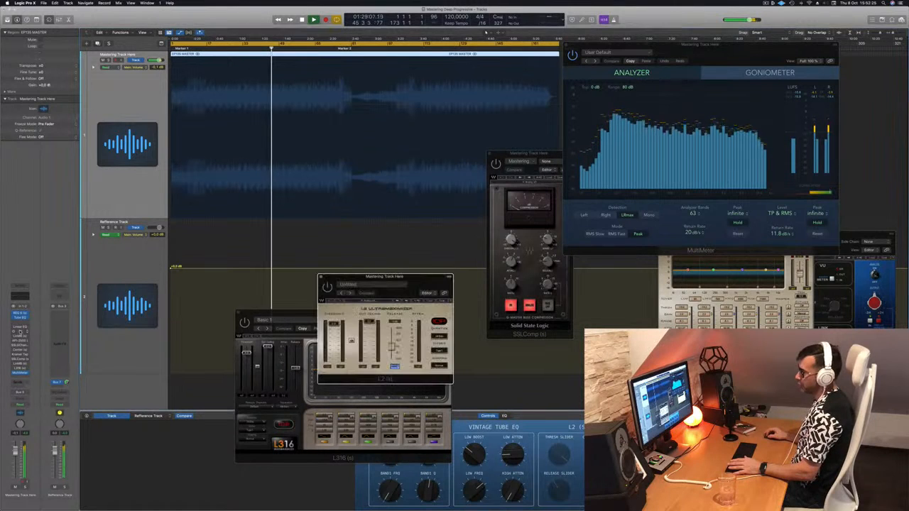
drag(348, 277, 445, 166)
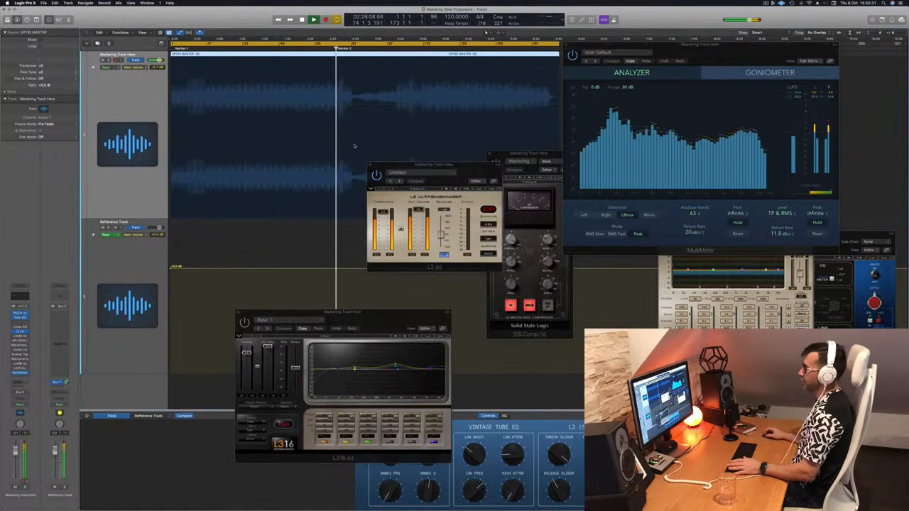
drag(433, 164, 422, 161)
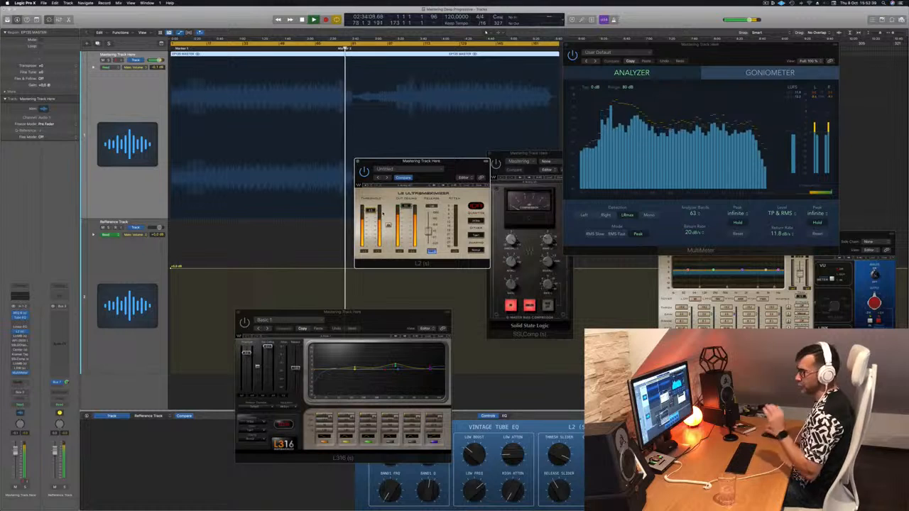
Audition the L2 from about 3:33, moving the SSLComp window behind the analyzer, and close the L2 window.
click(412, 49)
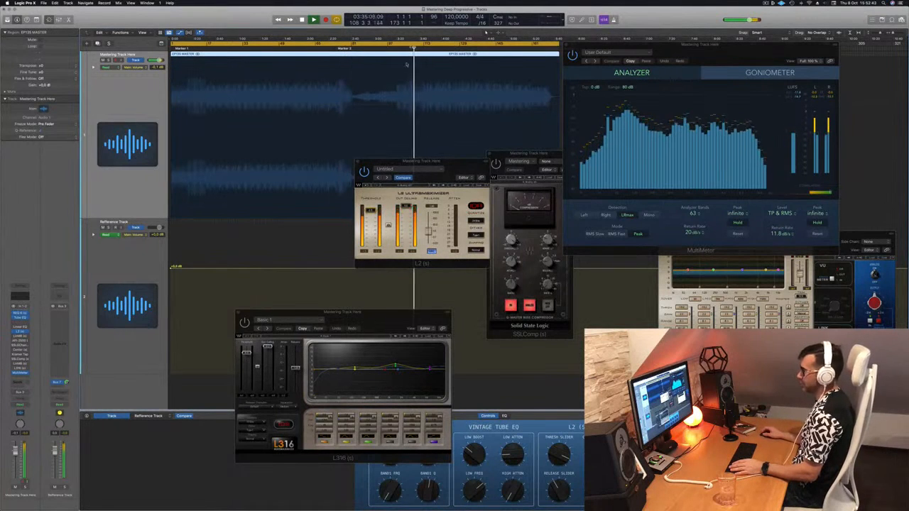
drag(426, 163, 444, 174)
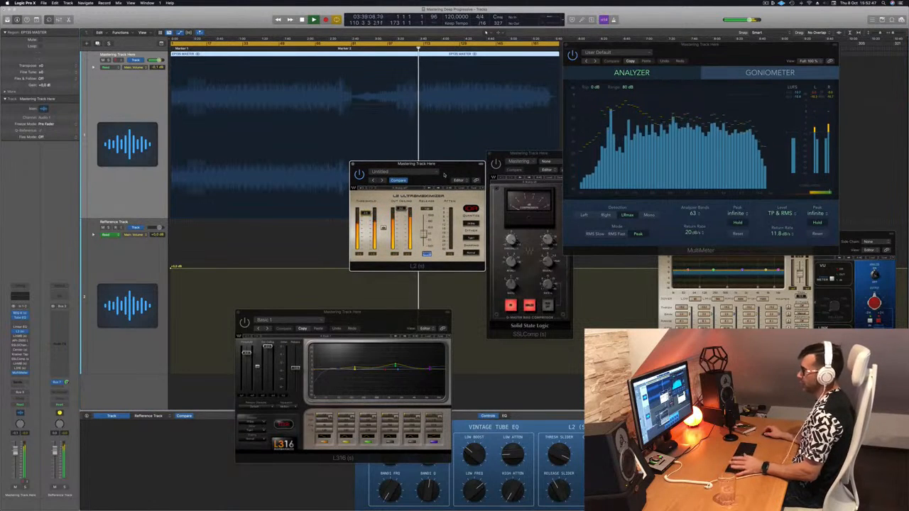
drag(528, 152, 686, 223)
click(783, 105)
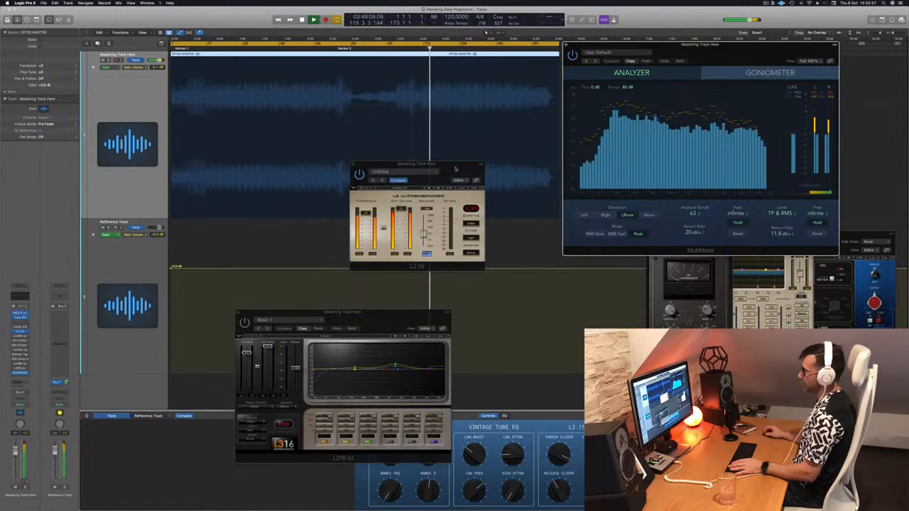
drag(455, 168, 494, 171)
click(391, 168)
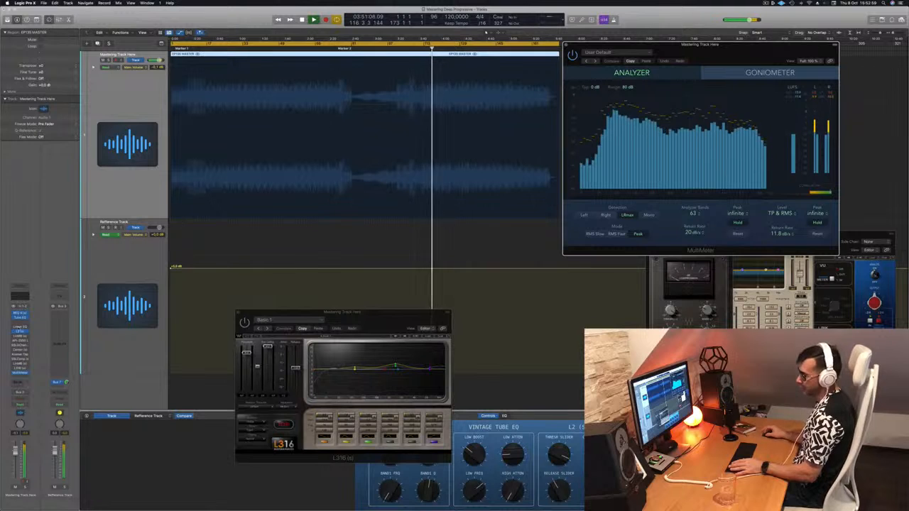
Open and enable the Linear Phase Multiband (LinMB) and place its window over the waveform beside the analyzer.
click(20, 337)
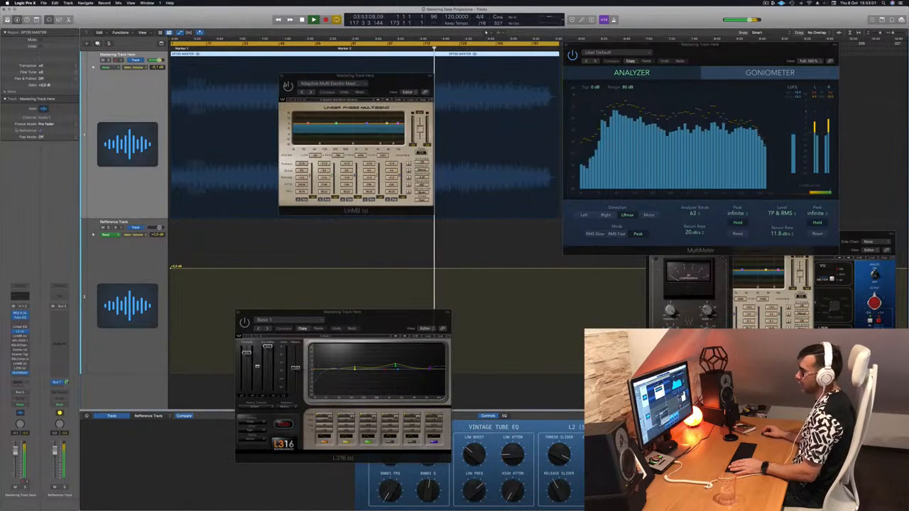
drag(377, 81, 429, 110)
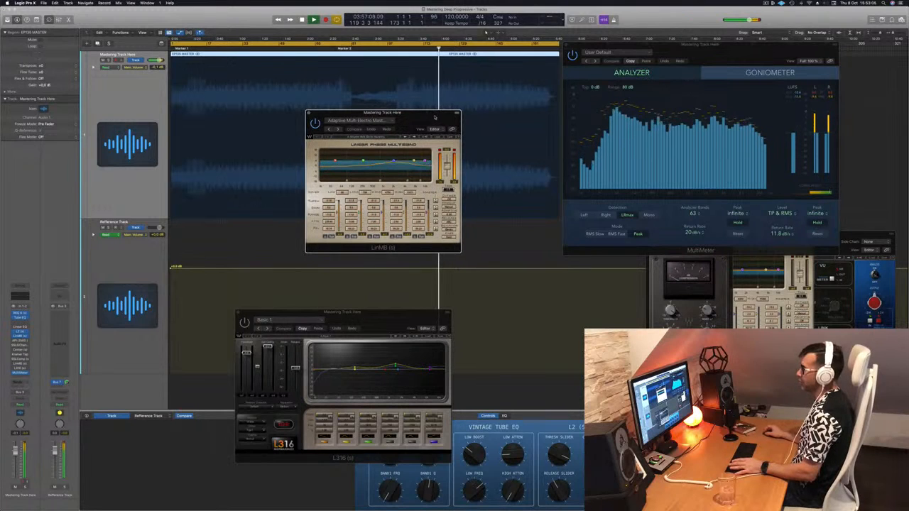
key(space)
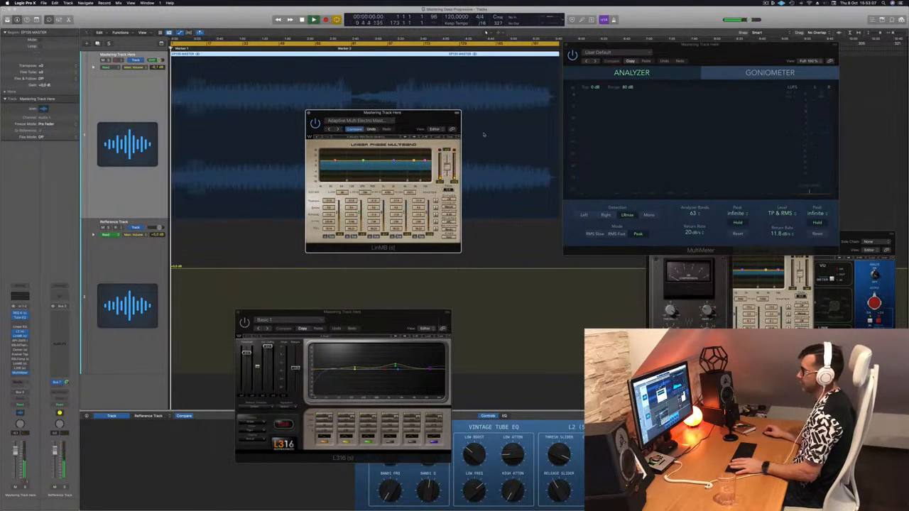
drag(387, 114, 419, 85)
Set the cycle start to about 2:07 and play the master from there.
click(325, 48)
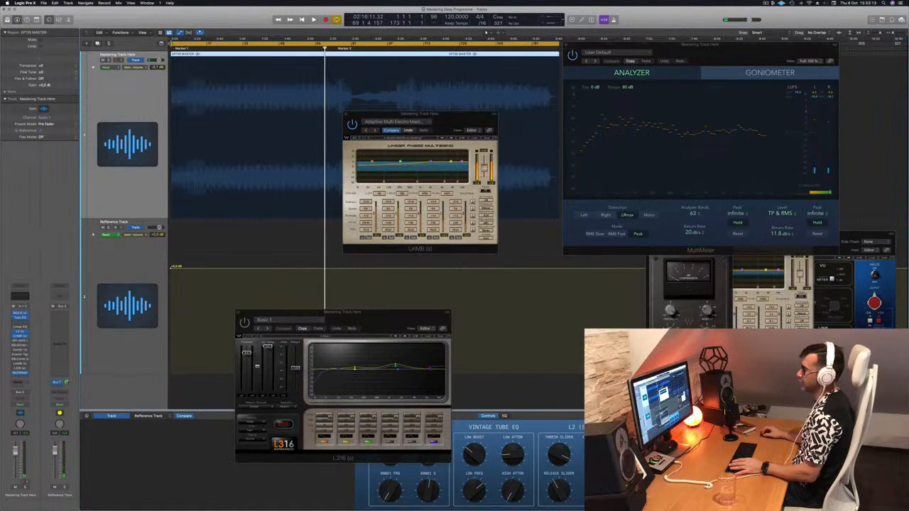
drag(172, 44, 316, 45)
key(space)
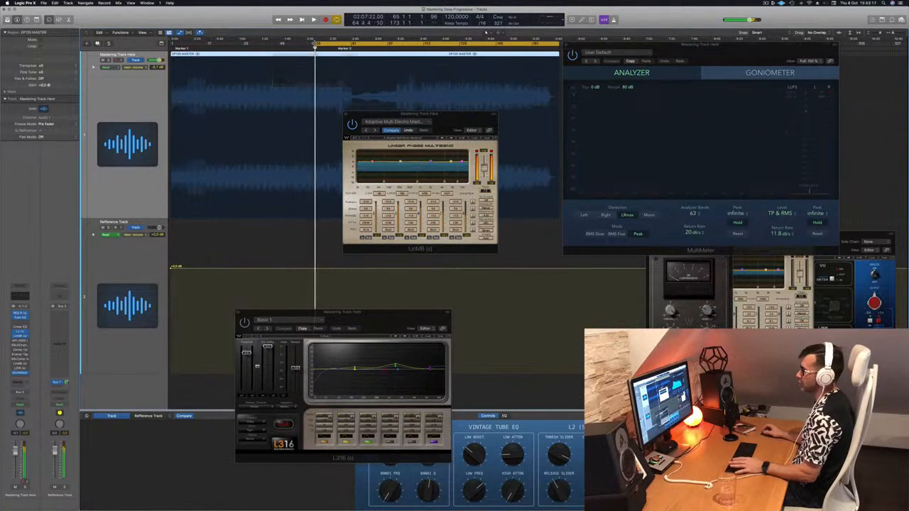
Audition the LinMB from the cycle start and from about 3:43, keeping its window clear of the analyzer.
drag(455, 119, 445, 119)
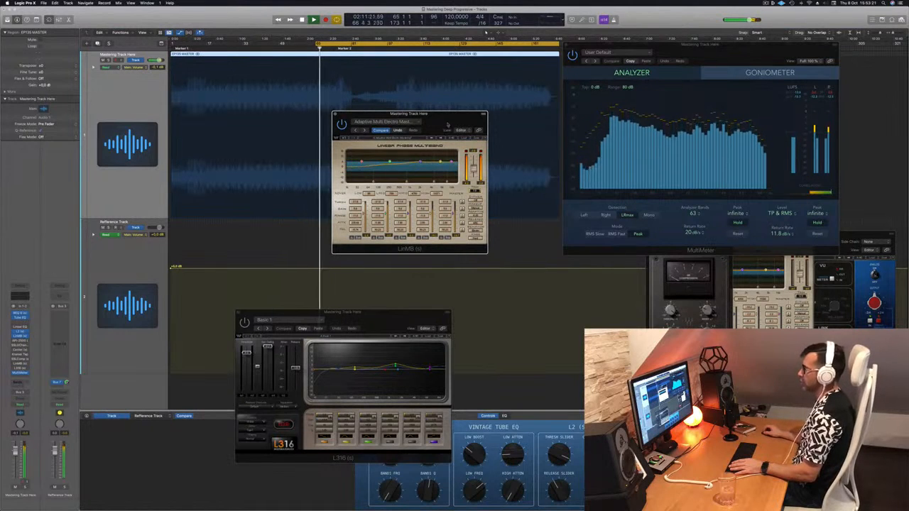
drag(439, 131, 452, 131)
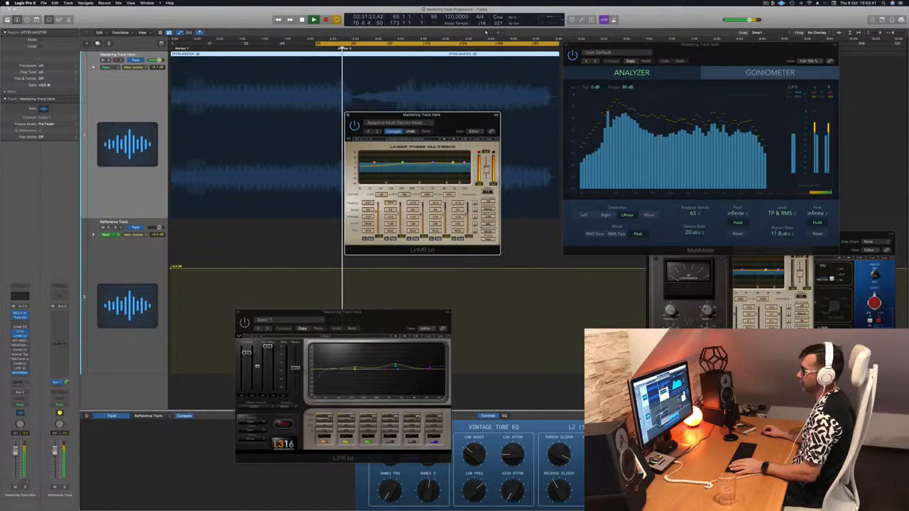
key(space)
key(space)
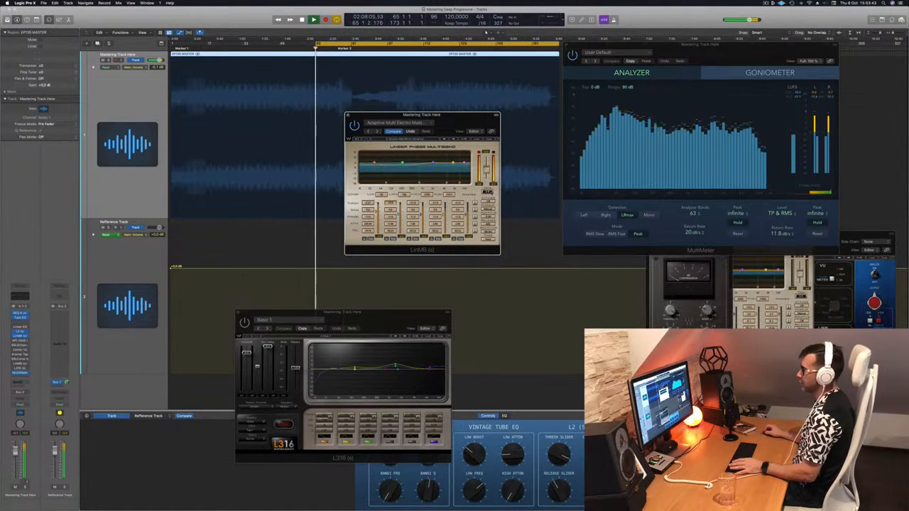
drag(458, 119, 504, 137)
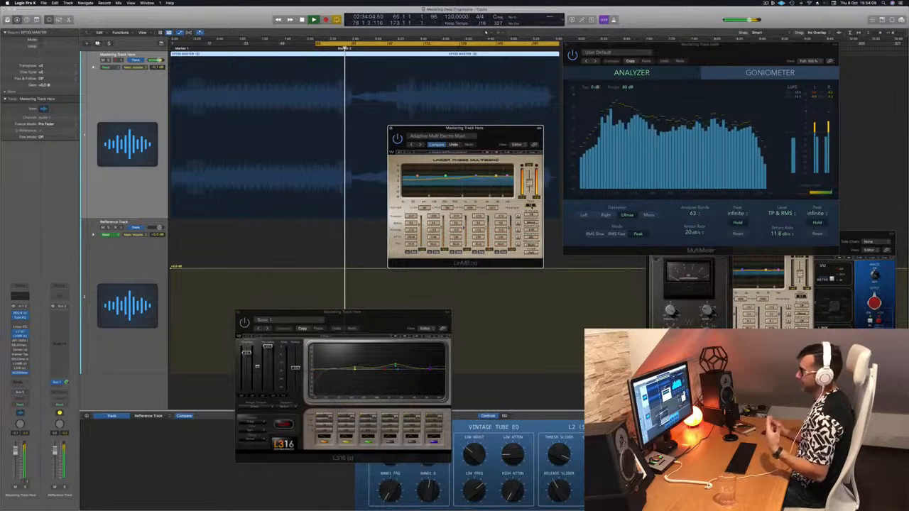
click(424, 48)
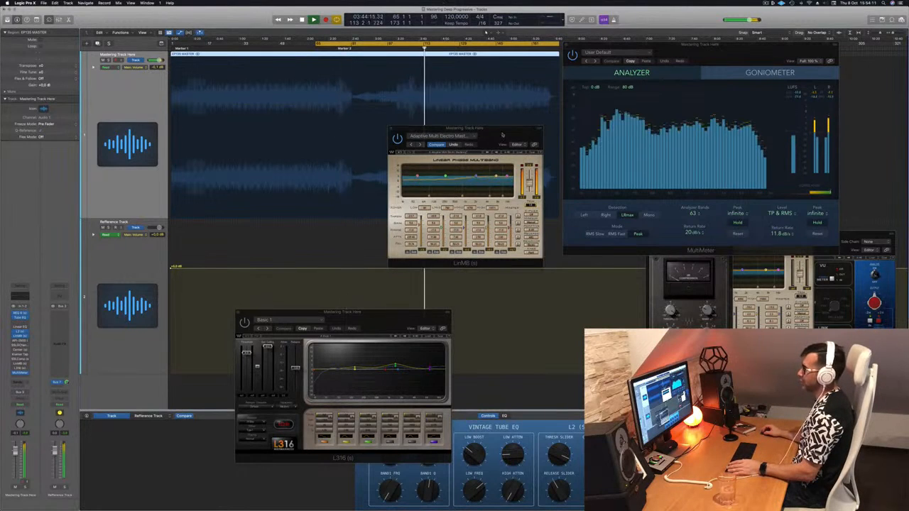
drag(502, 135, 507, 140)
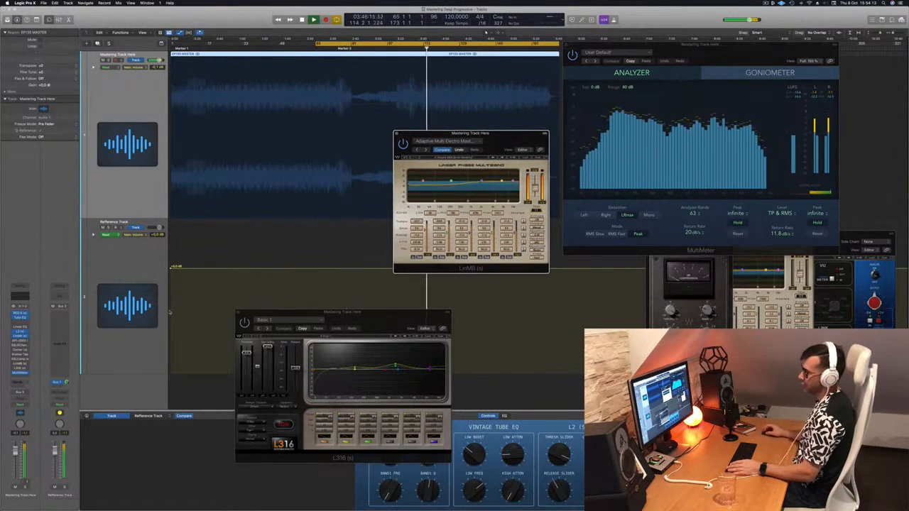
Enable the API-2500 compressor, bring its window to the middle of the workspace, and move the LinMB over the analyzer.
click(20, 342)
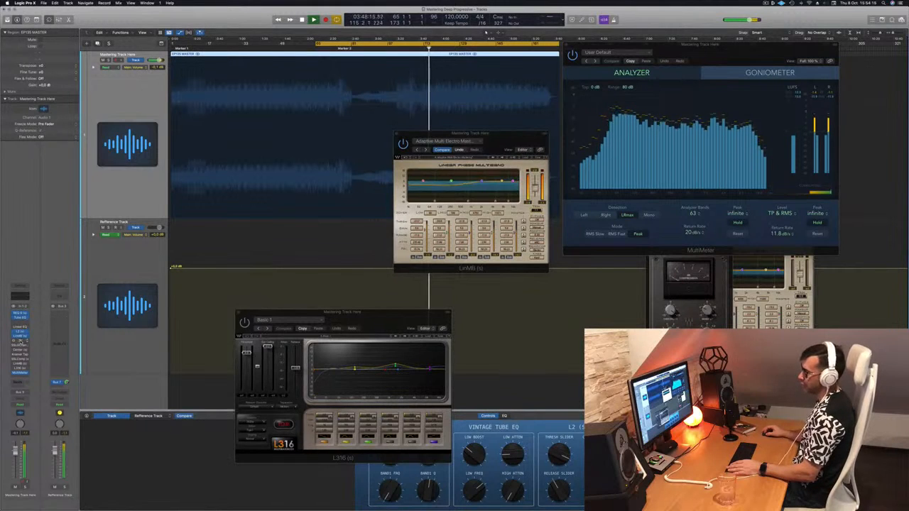
click(20, 340)
drag(800, 232, 483, 206)
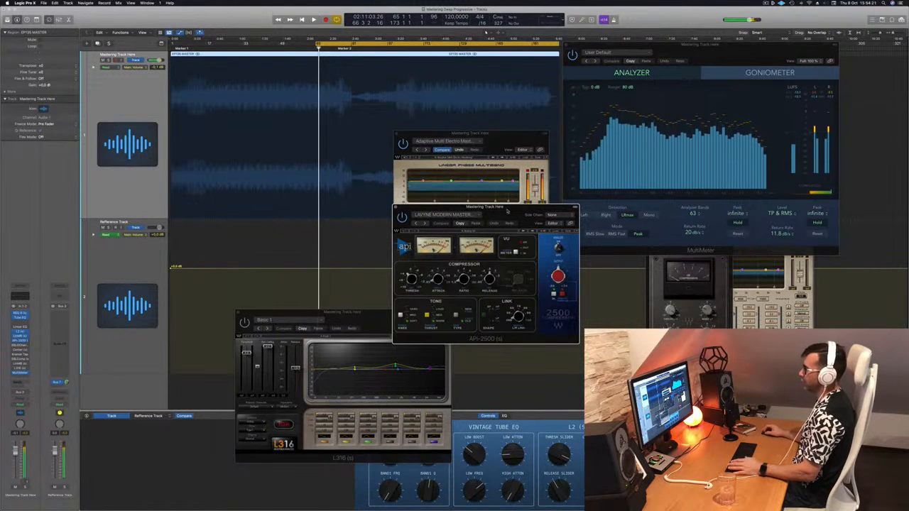
drag(501, 207, 517, 202)
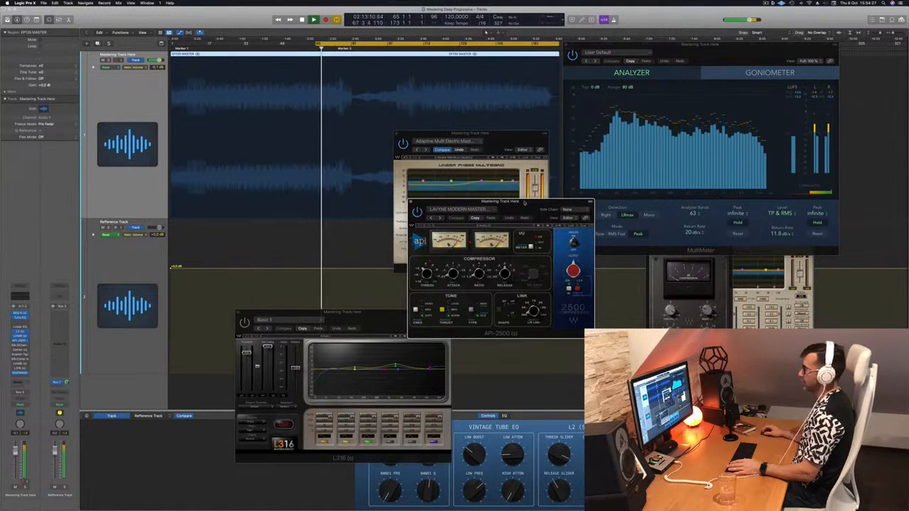
drag(519, 203, 520, 201)
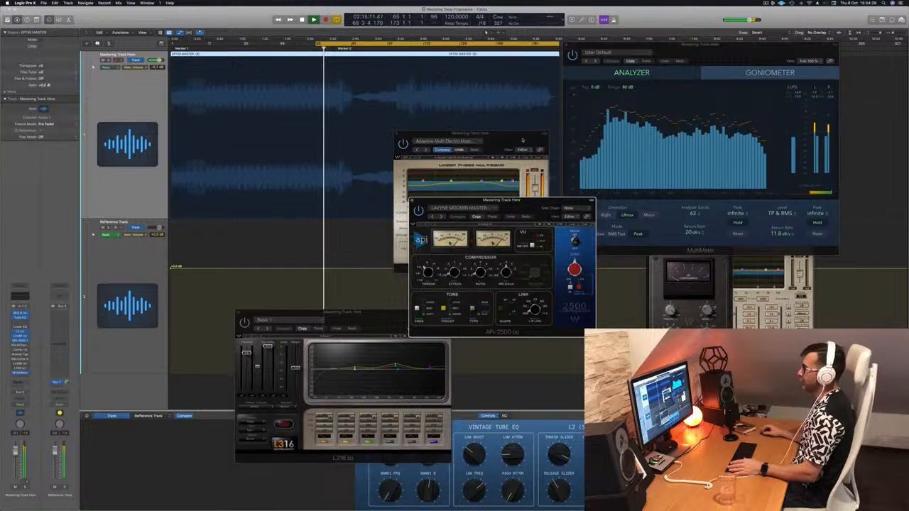
drag(517, 147, 733, 93)
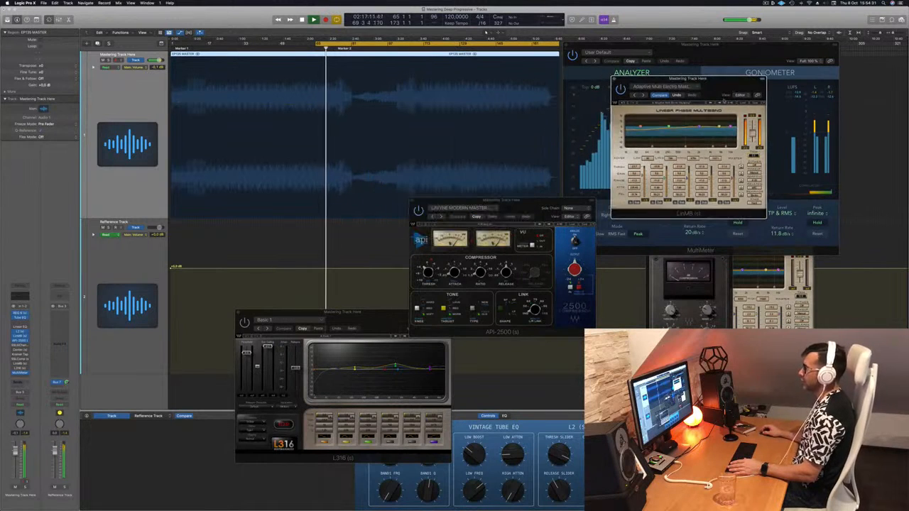
Compare the master with the API-2500 bypassed and enabled, replaying from the cycle start, and place the compressor beside the LinMB.
click(418, 259)
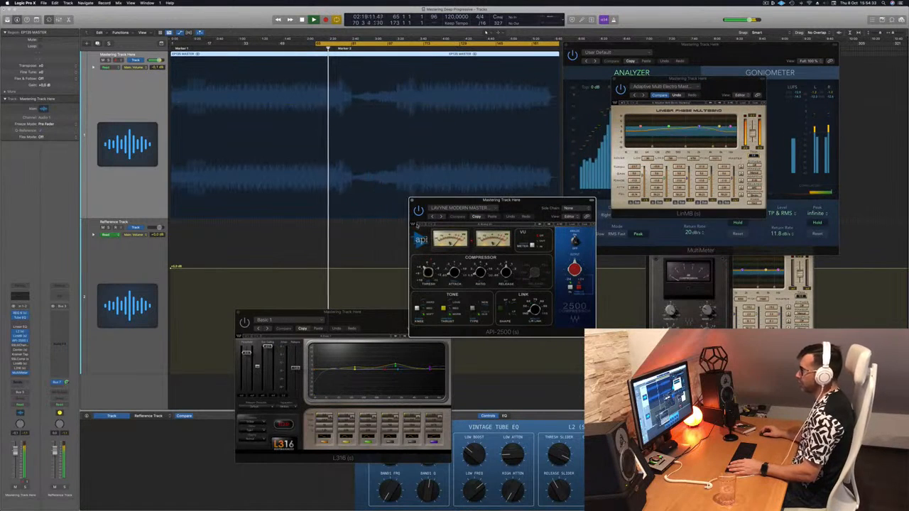
click(419, 212)
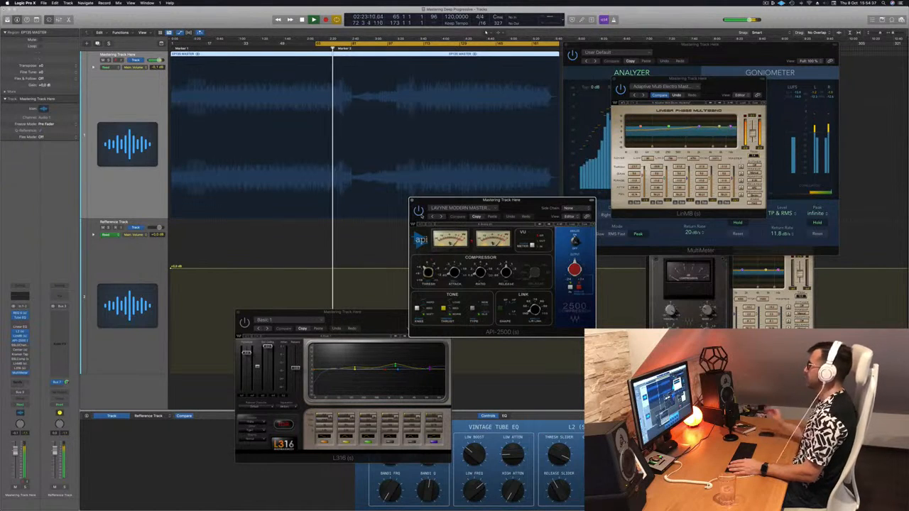
key(space)
key(space)
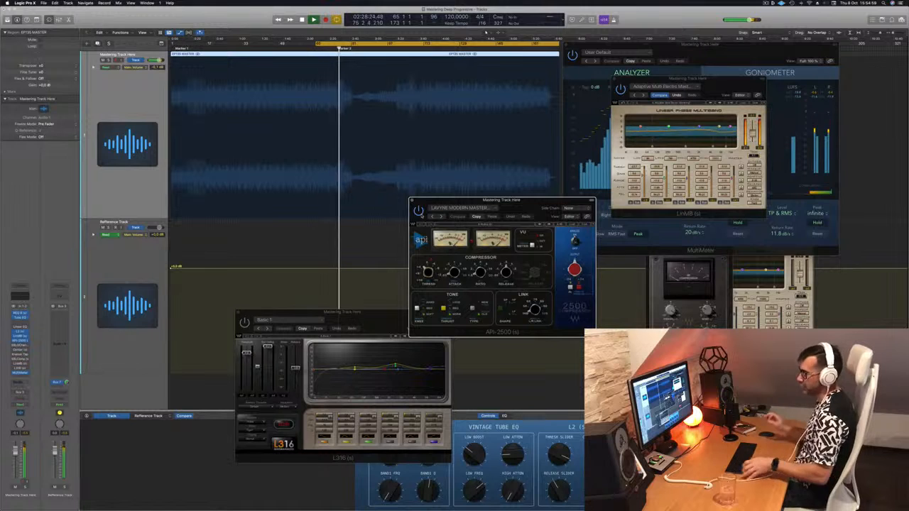
drag(524, 200, 527, 68)
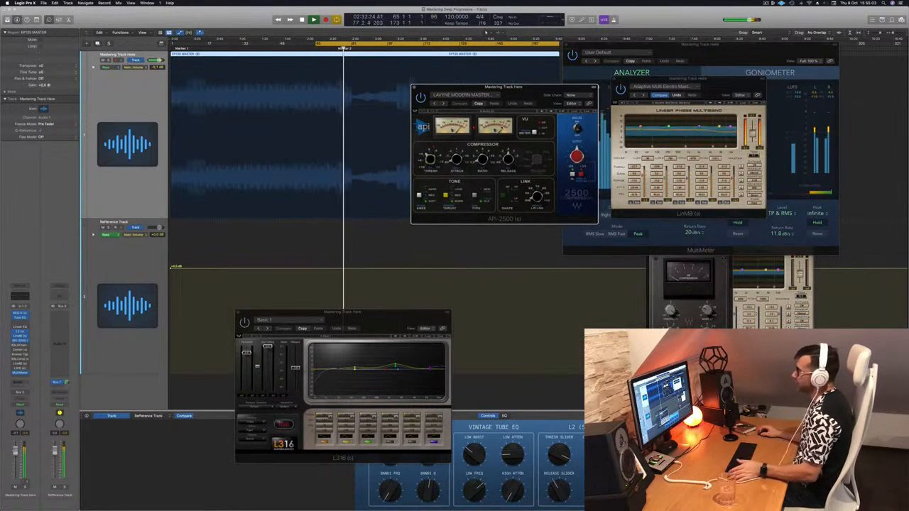
drag(520, 90, 527, 91)
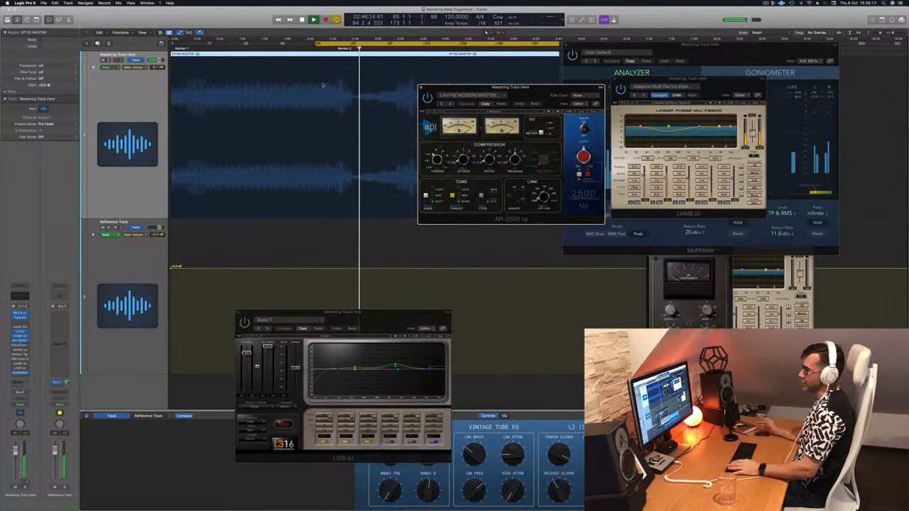
key(space)
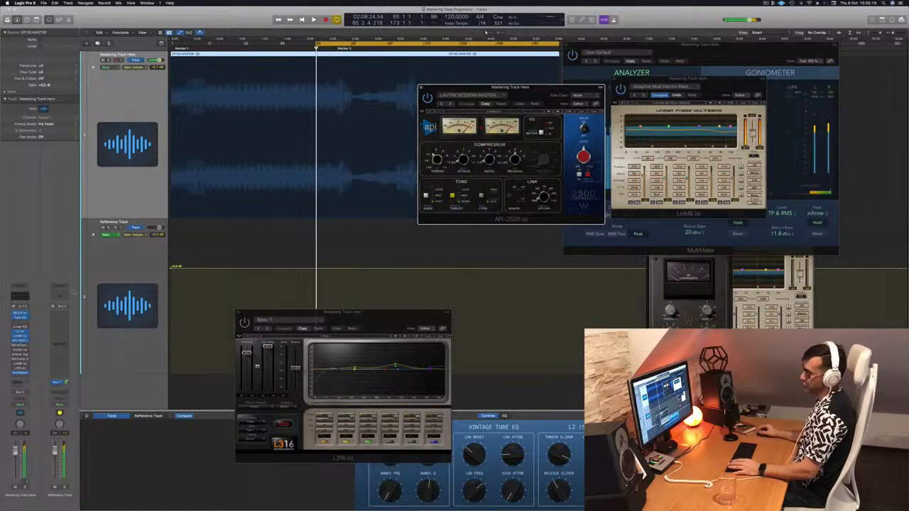
key(space)
Open the SSLGChannel plug-in and place its window at the side of the API-2500.
click(20, 346)
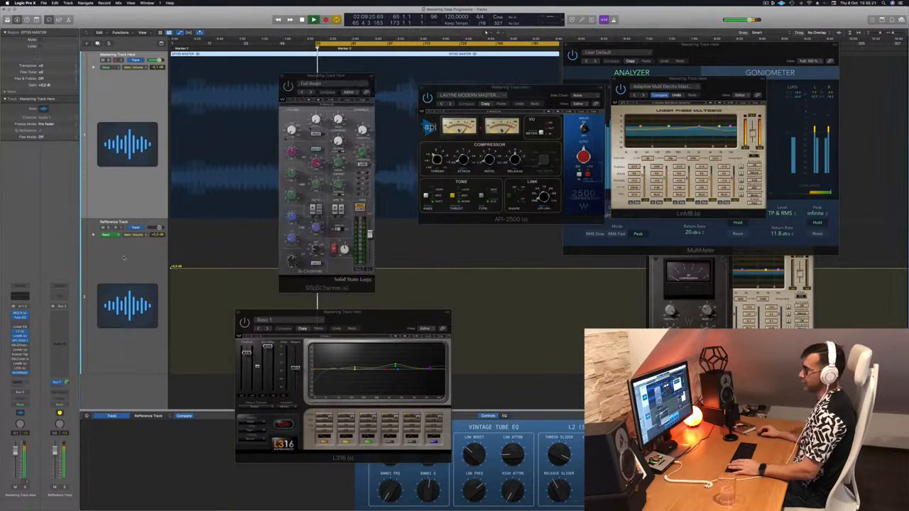
drag(339, 81, 382, 92)
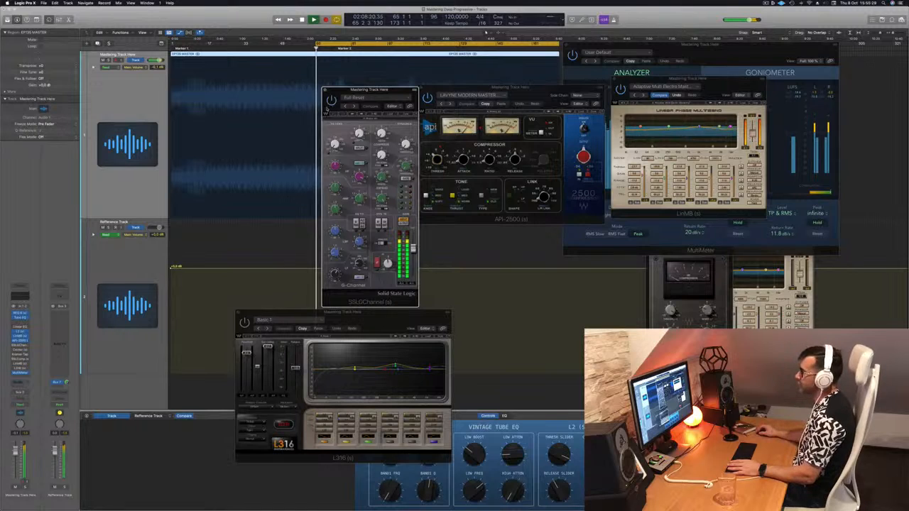
drag(327, 109, 343, 110)
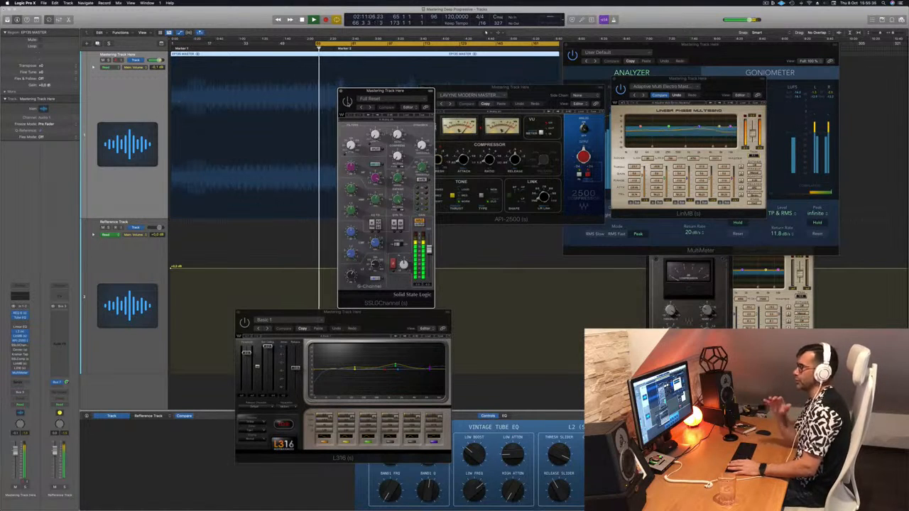
Audition the SSLGChannel from the cycle start with a slight tweak to its high-frequency EQ, and close its window.
key(space)
click(347, 102)
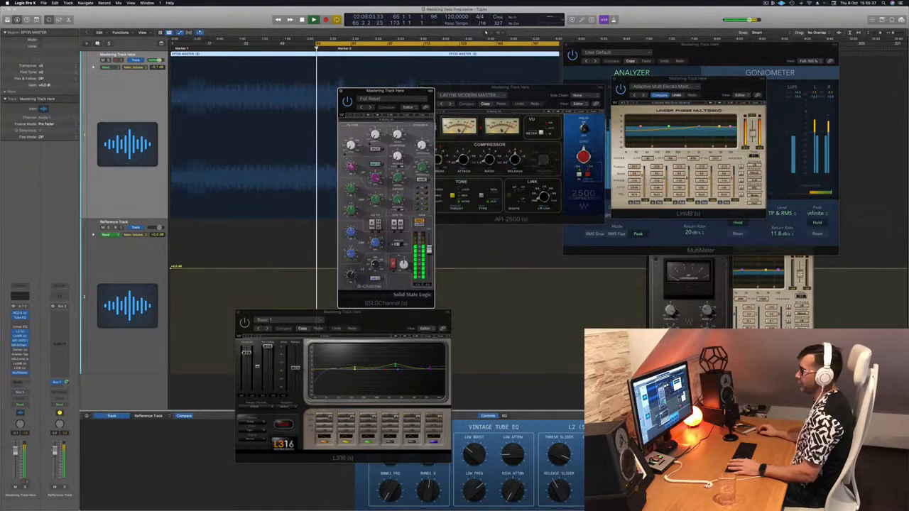
drag(350, 168, 351, 169)
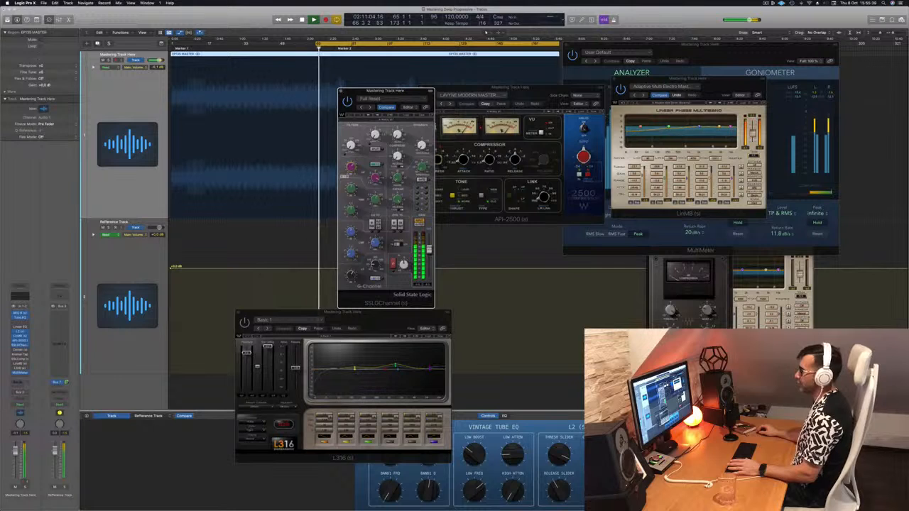
click(342, 91)
key(space)
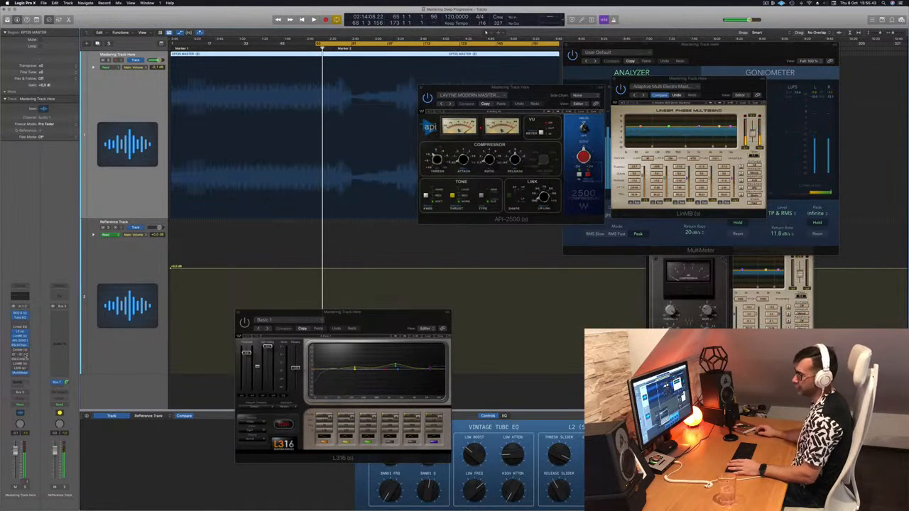
Replace the SSLGChannel insert on the mastering track with Vintage Console EQ and place its window over the workspace.
click(30, 344)
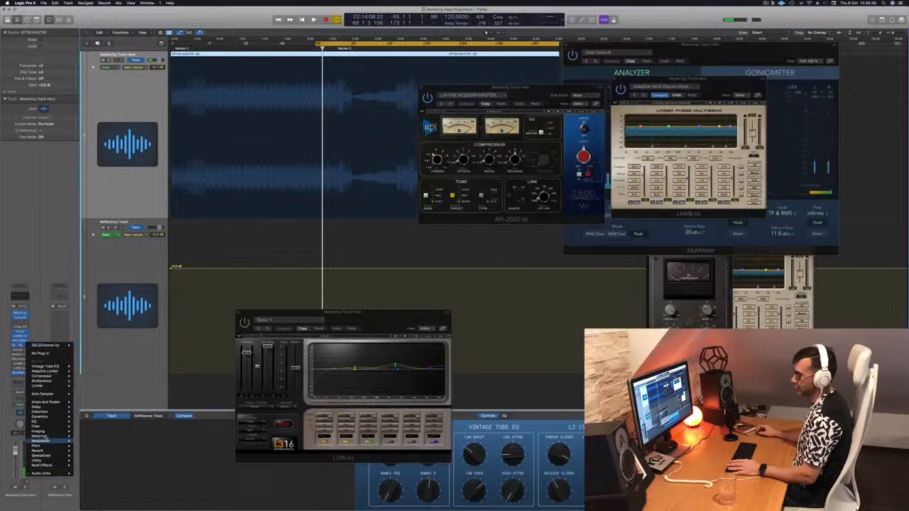
mouse_move(50, 426)
mouse_move(103, 441)
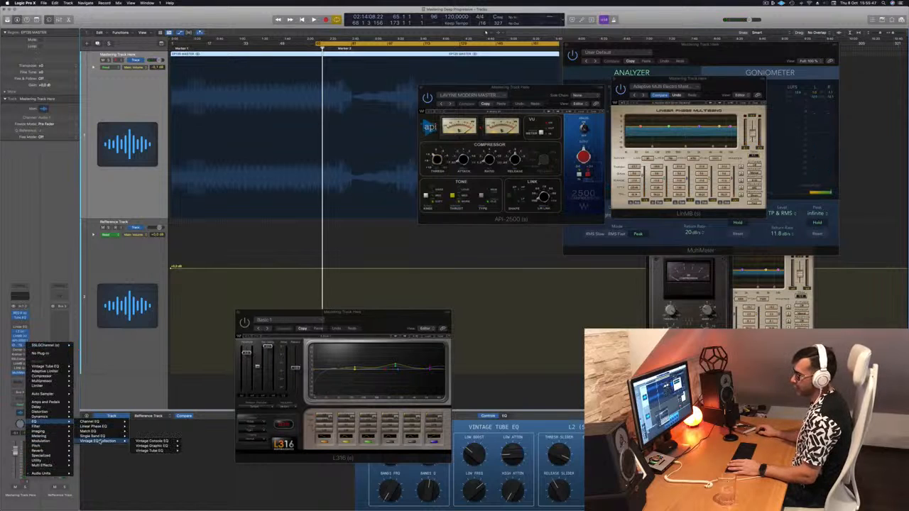
click(151, 441)
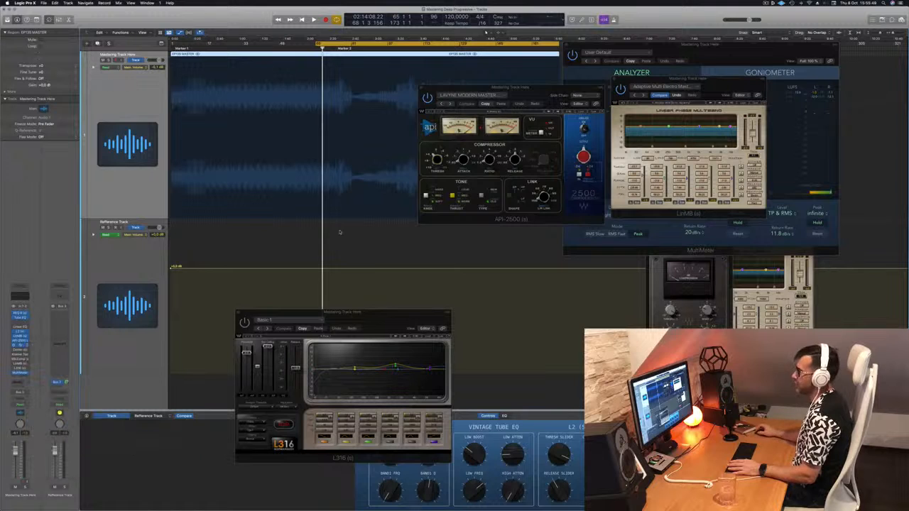
drag(467, 80, 433, 115)
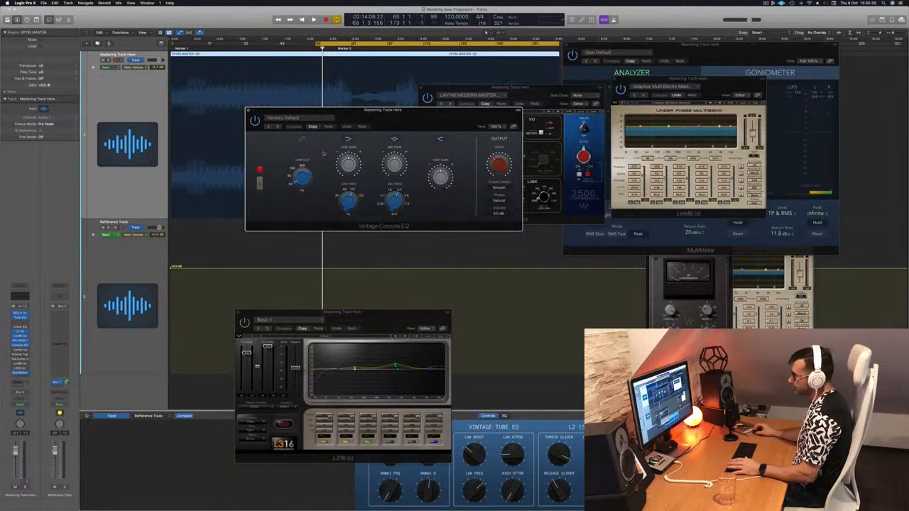
Load the Hot & Bright preset in Vintage Console EQ, audition it, and close its window.
click(298, 119)
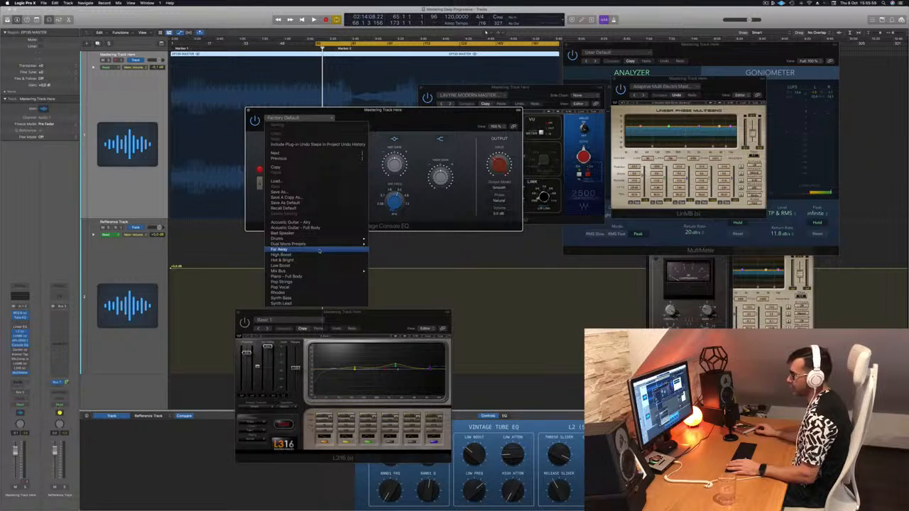
mouse_move(320, 245)
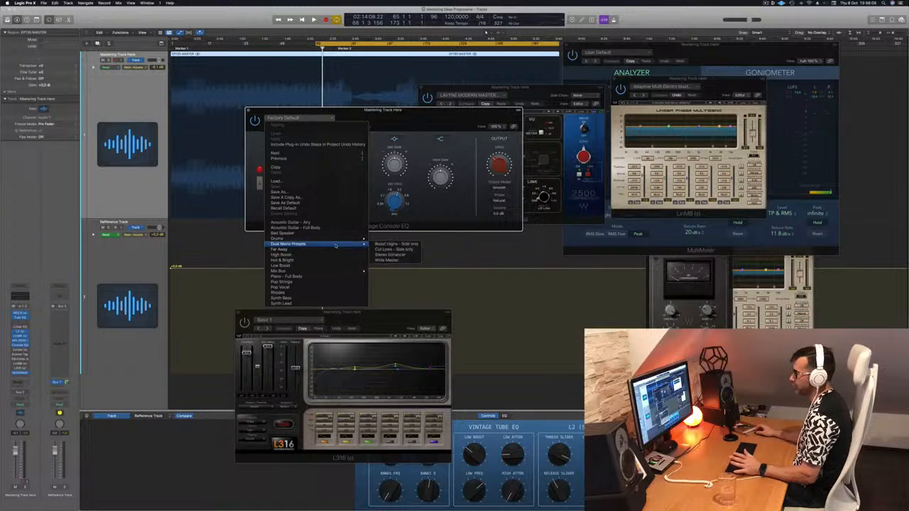
click(330, 262)
drag(416, 121, 483, 205)
key(space)
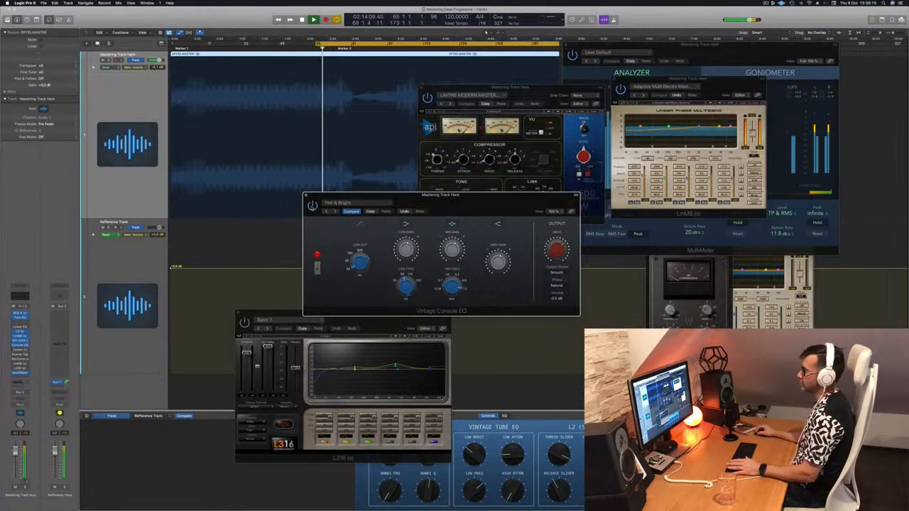
click(307, 195)
key(space)
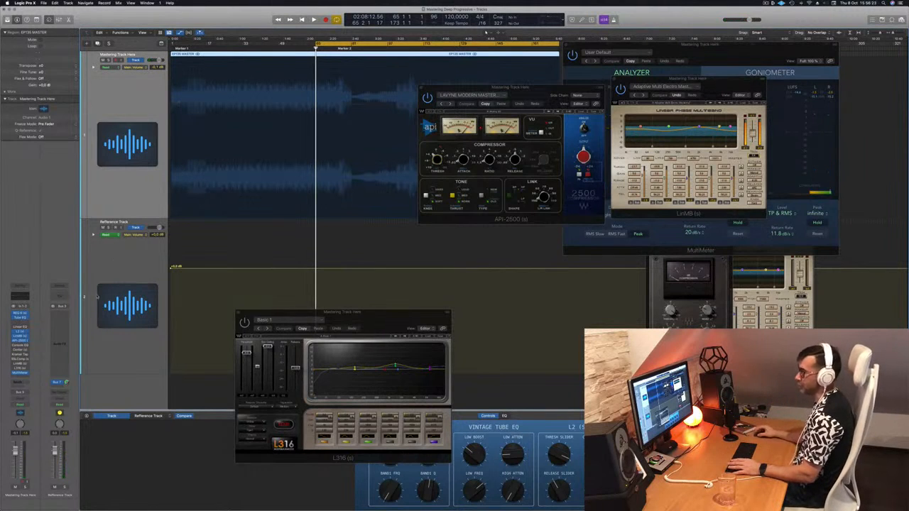
Open and enable the Center plug-in, replay from the cycle start, and place its window over the API-2500.
key(space)
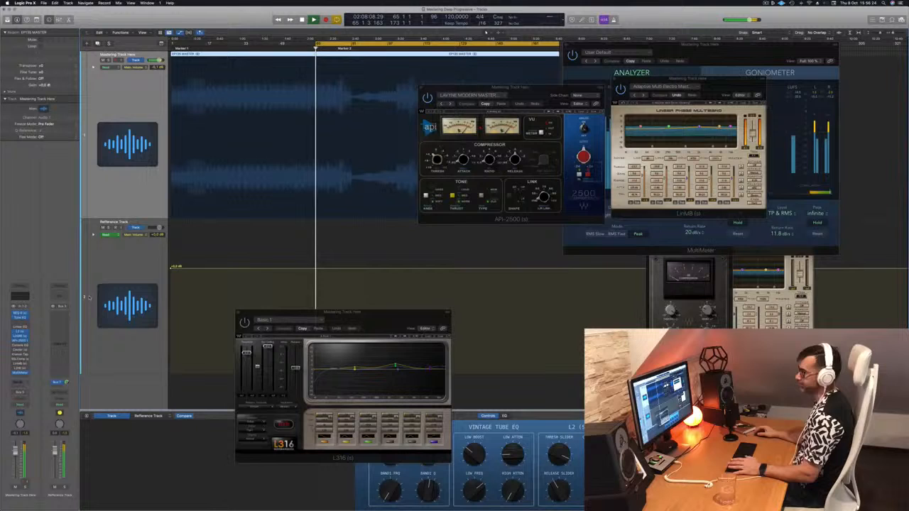
click(21, 350)
key(space)
key(space)
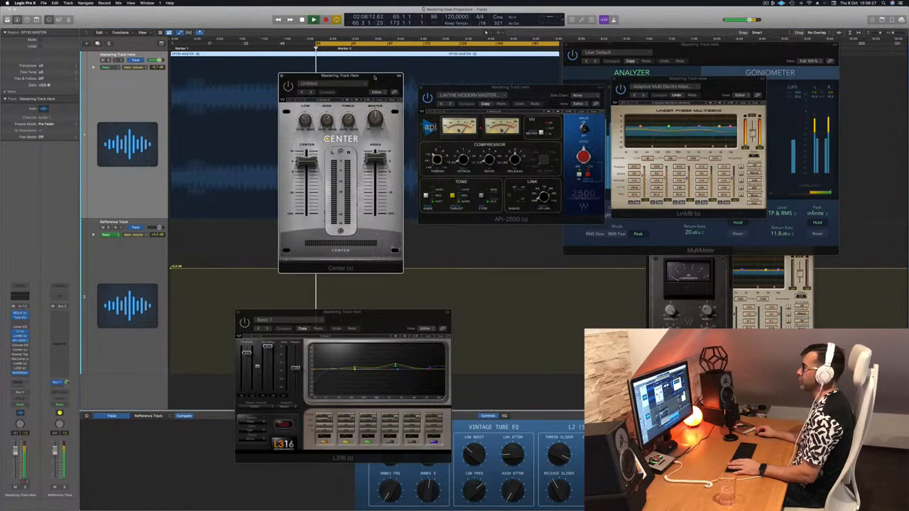
drag(374, 77, 426, 80)
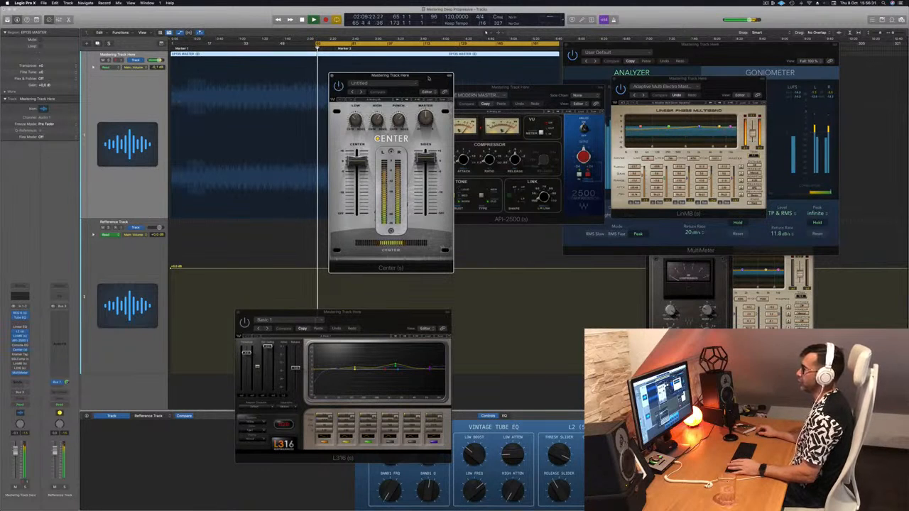
drag(390, 75, 450, 94)
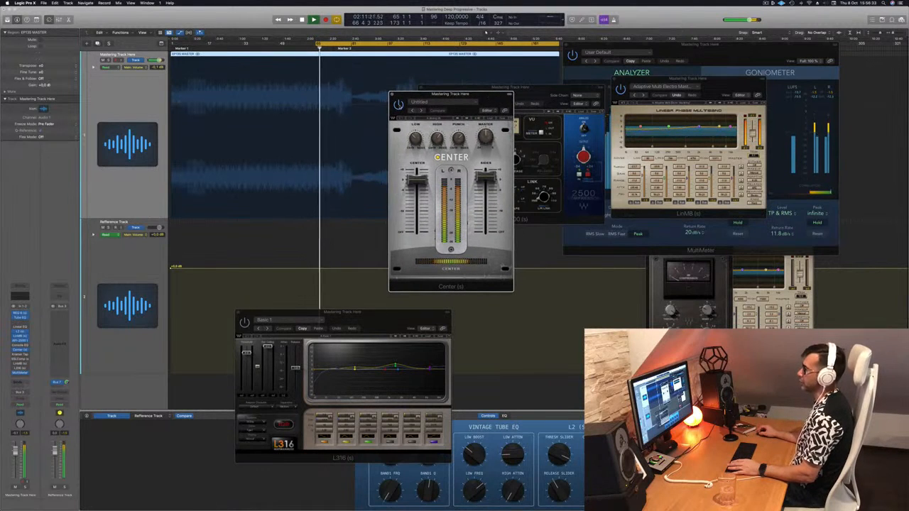
Raise Center's Sides fader slightly, replay the master from the cycle start, and shift the Center window down.
drag(489, 179, 489, 174)
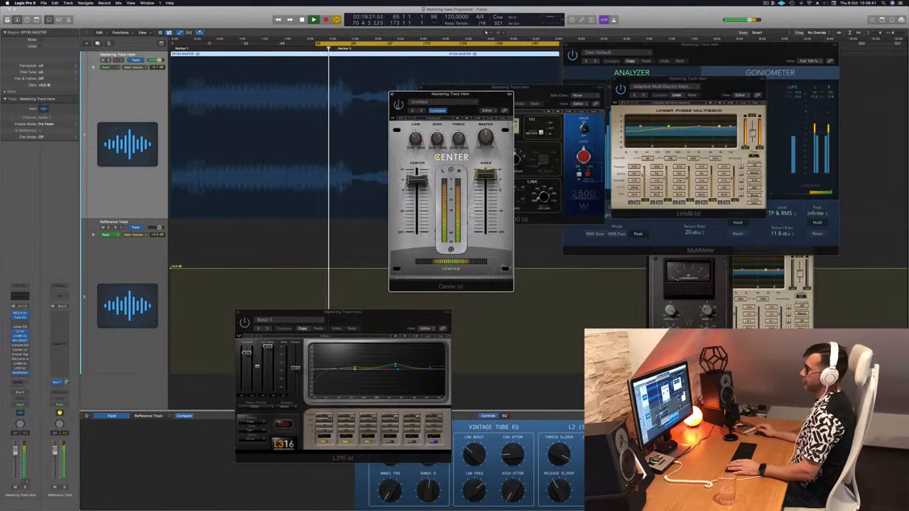
key(space)
key(space)
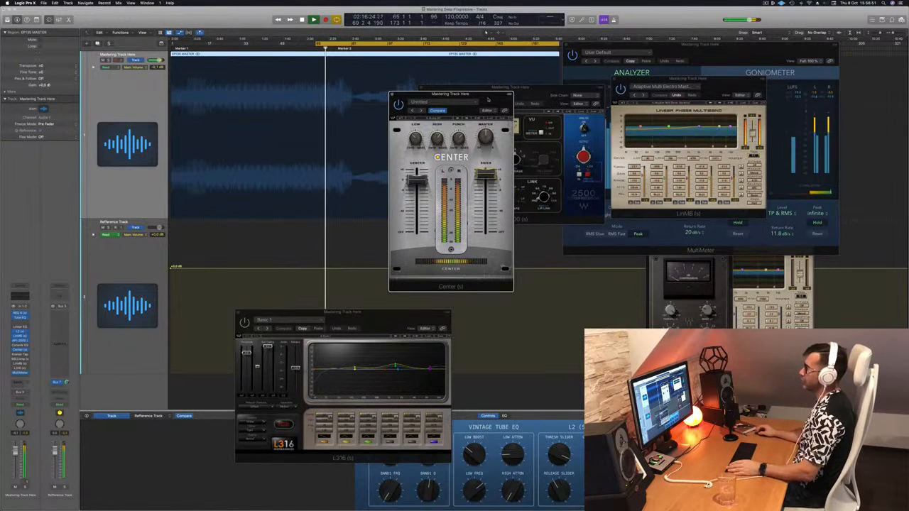
drag(494, 98, 504, 123)
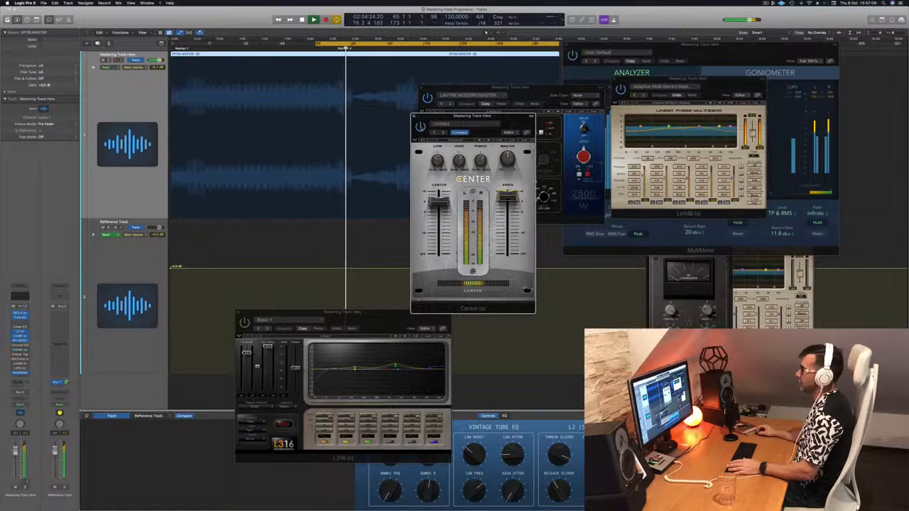
Audition the Center plug-in from about 1:20 in the track, and close its window.
key(space)
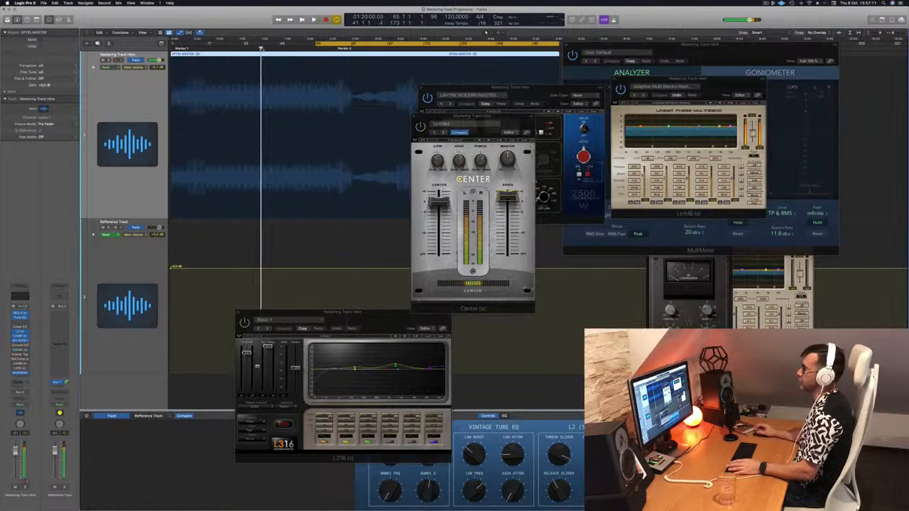
key(space)
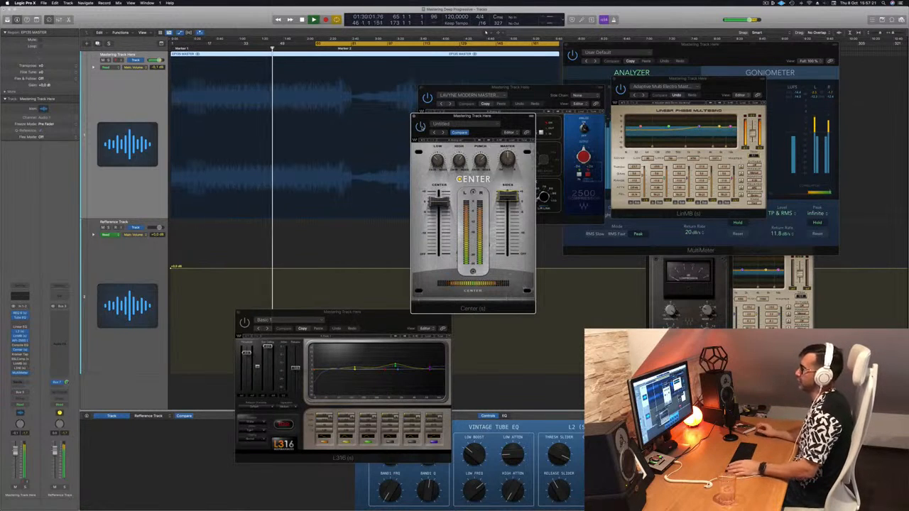
drag(509, 121, 505, 124)
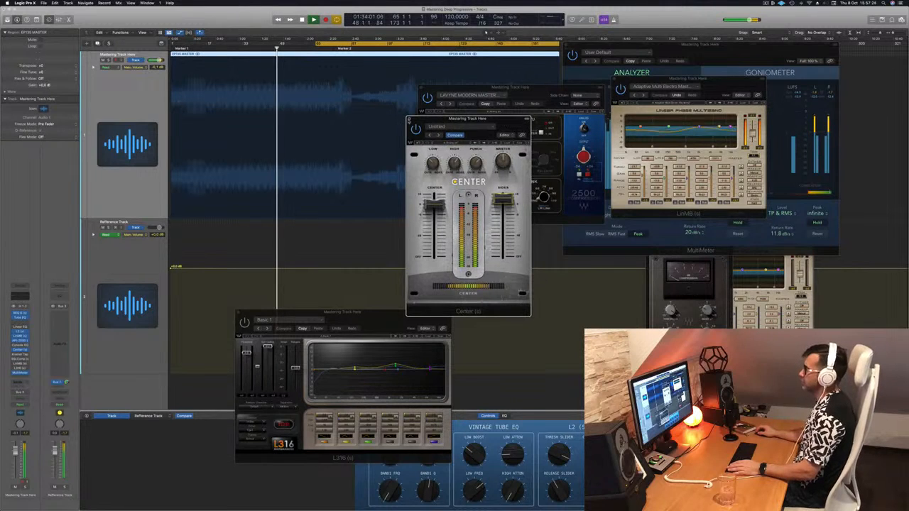
click(409, 120)
Move the L316 window beneath the API-2500, audition the Kramer Tape plug-in from the cycle start, and close the tape window.
drag(362, 314, 604, 236)
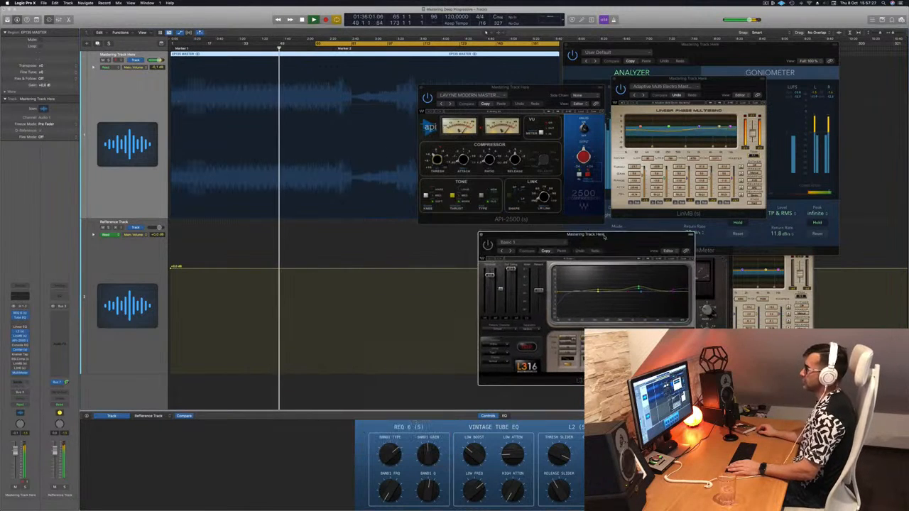
click(118, 188)
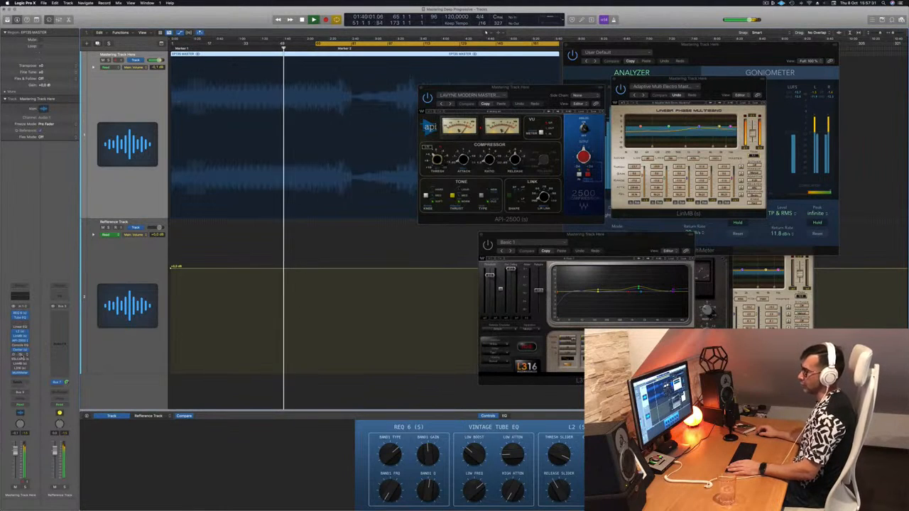
click(21, 355)
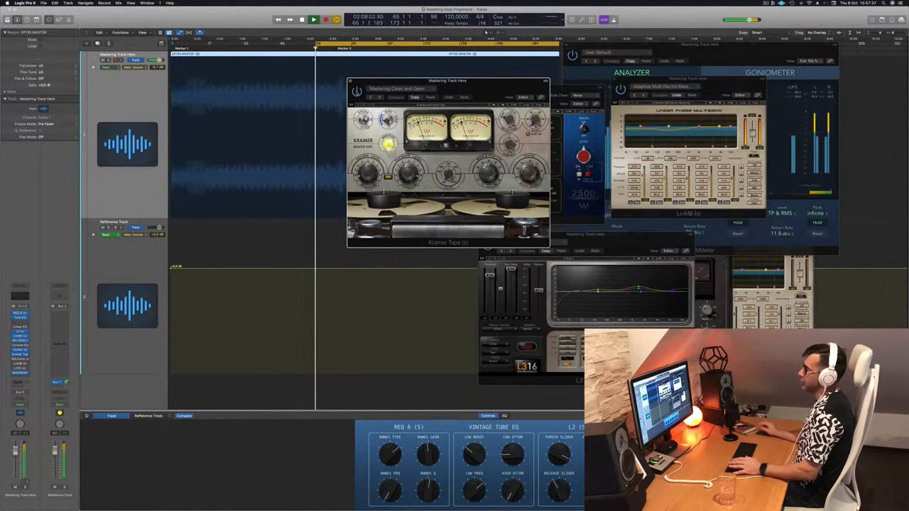
drag(487, 88, 470, 95)
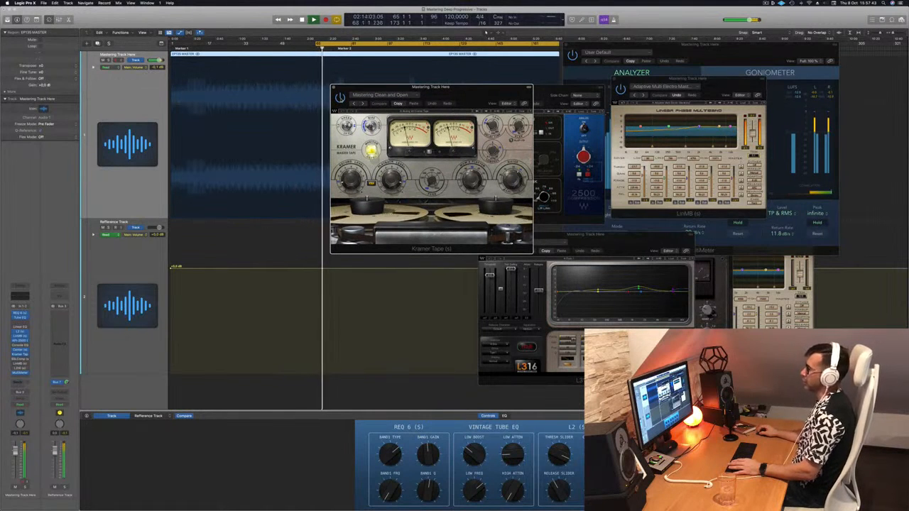
click(334, 87)
key(space)
key(space)
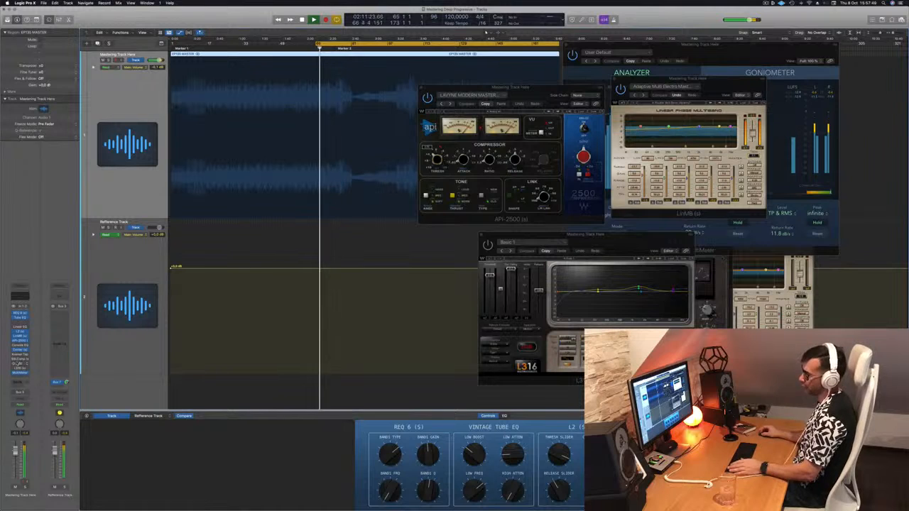
Open and enable the SSLComp, audition it during playback, and place its window over the API-2500.
click(19, 360)
click(19, 359)
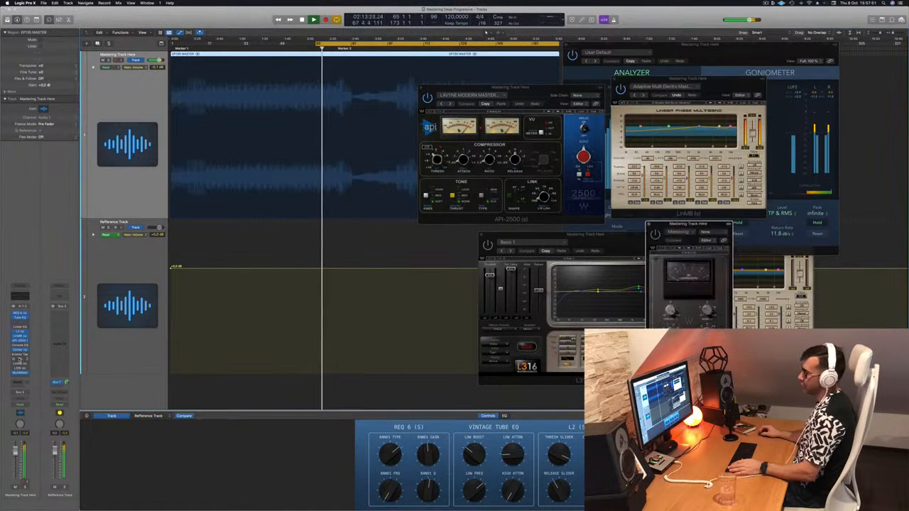
drag(677, 232, 401, 71)
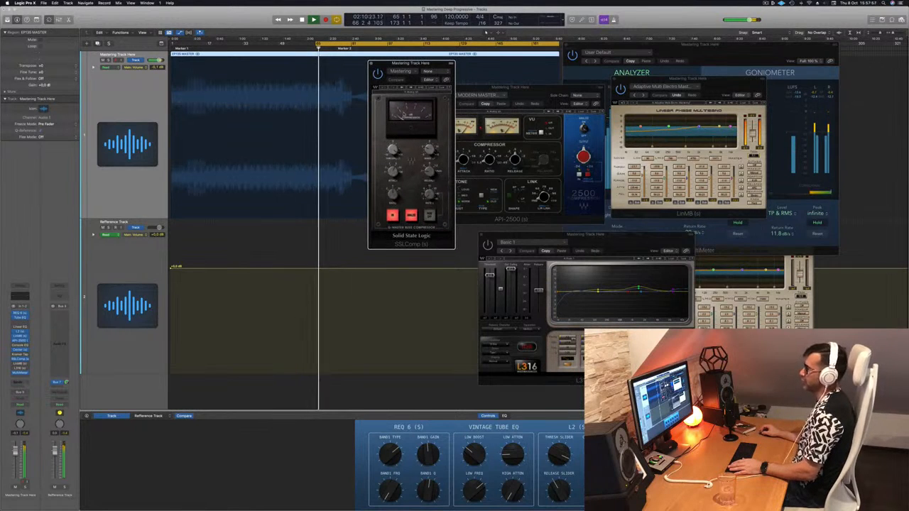
drag(409, 68, 419, 70)
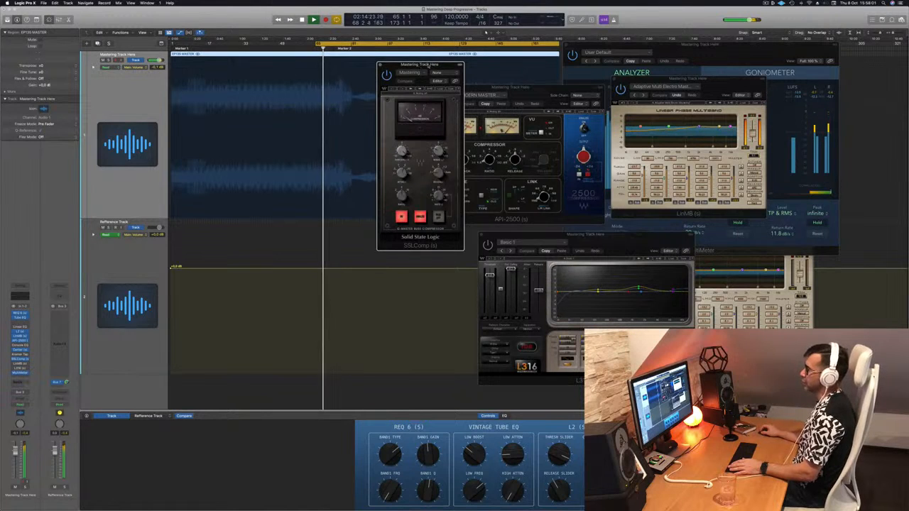
drag(427, 64, 533, 120)
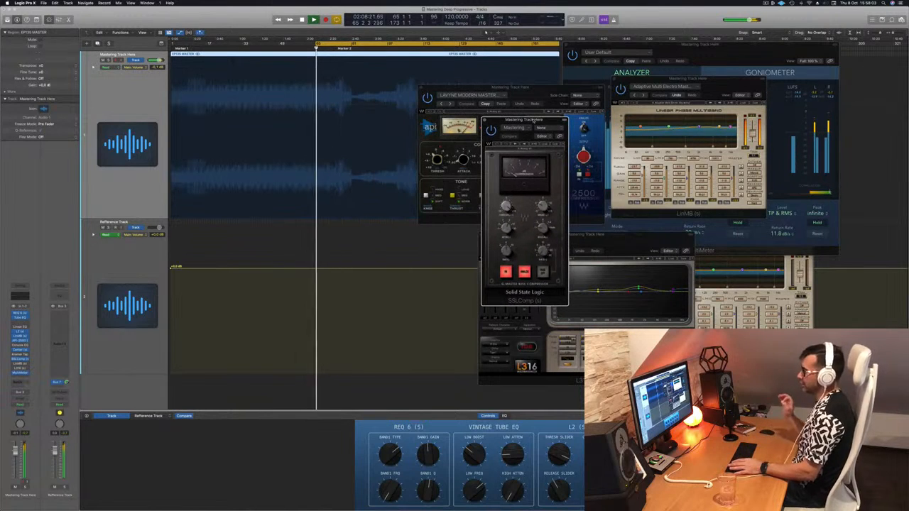
drag(533, 120, 507, 116)
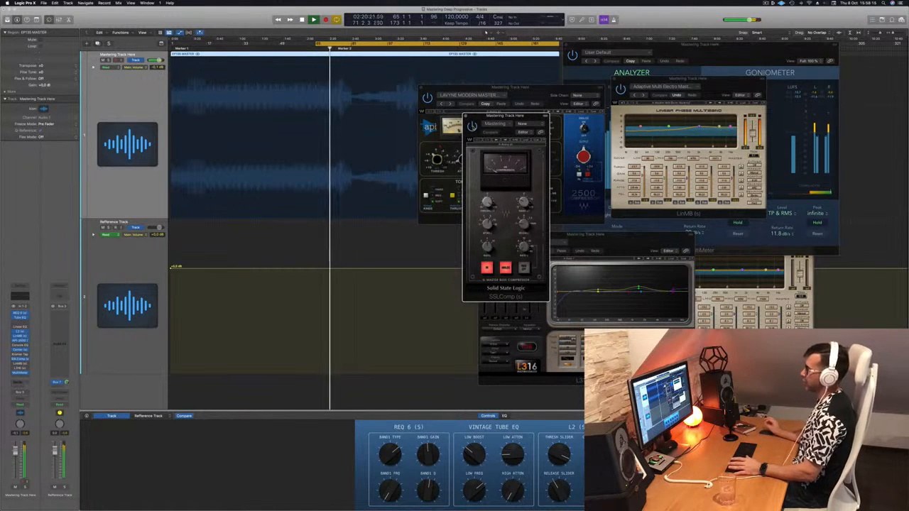
Move the SSLComp window between the API-2500 and the LinMB, and replay the master from the cycle start.
drag(506, 126, 630, 123)
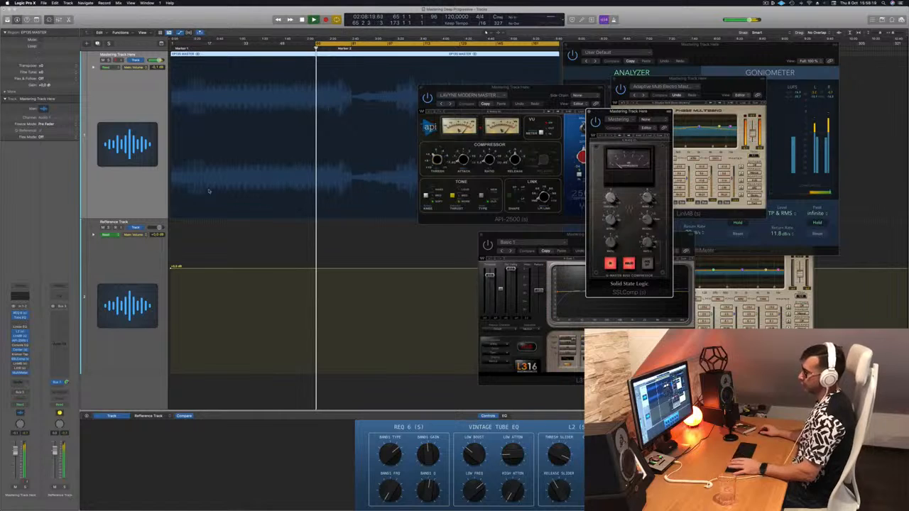
key(space)
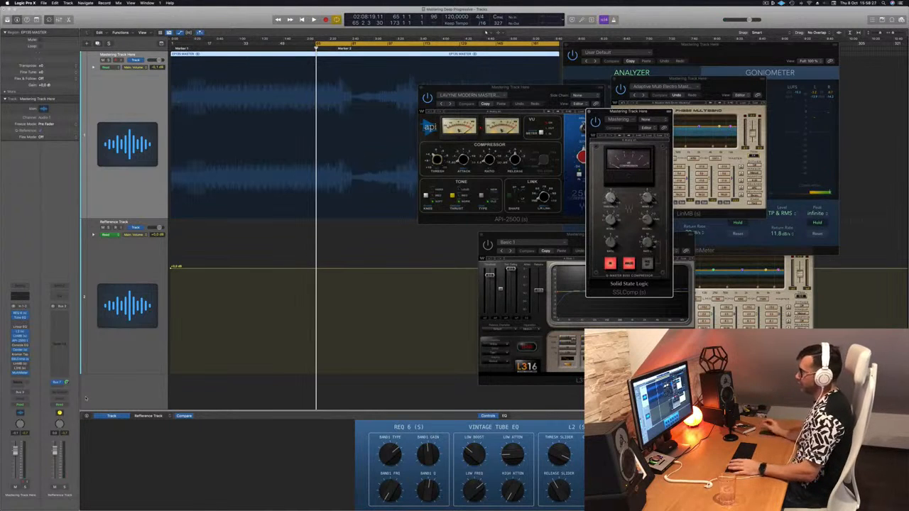
key(space)
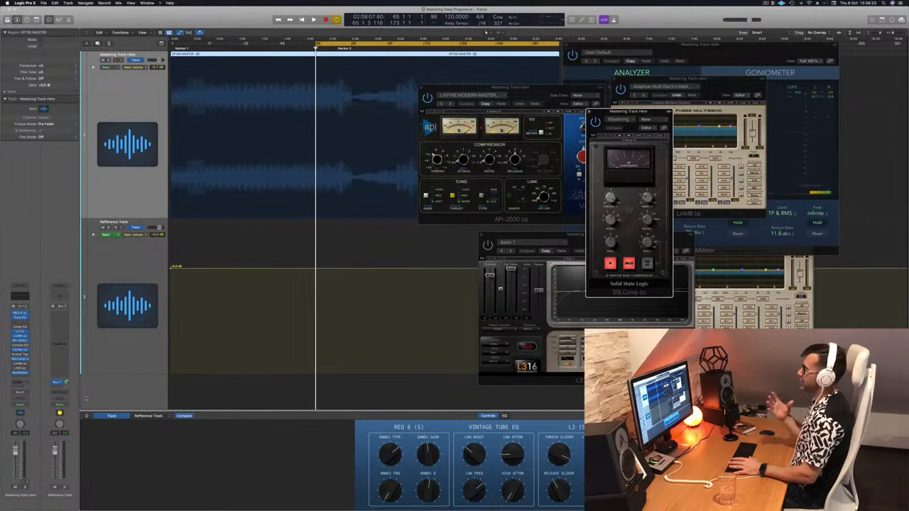
key(space)
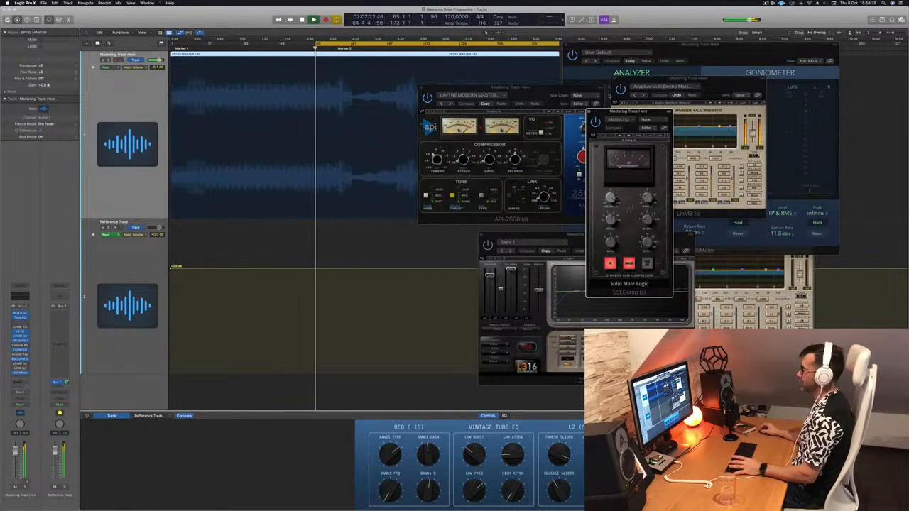
Move the SSLComp window over the API-2500, enable and open the Multi Opto Mastering LinMB, and place its window over the SSLComp.
drag(644, 113, 531, 114)
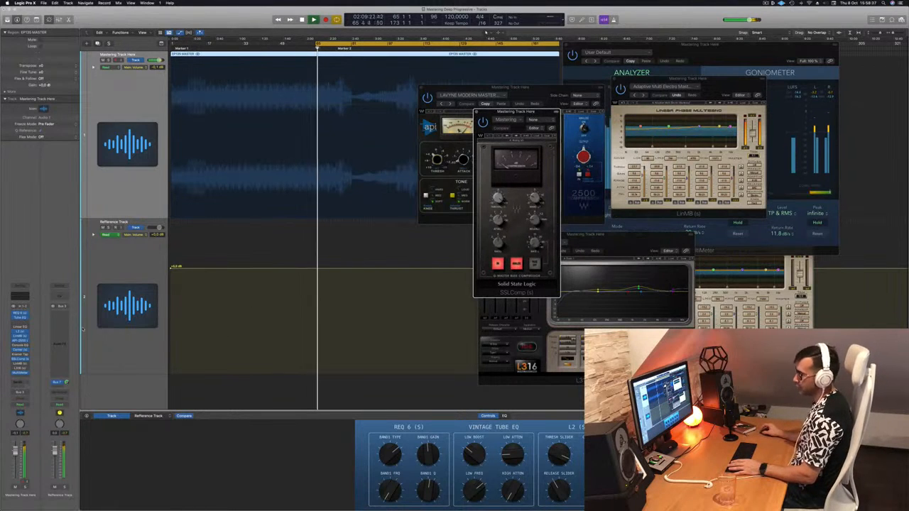
click(20, 363)
click(20, 364)
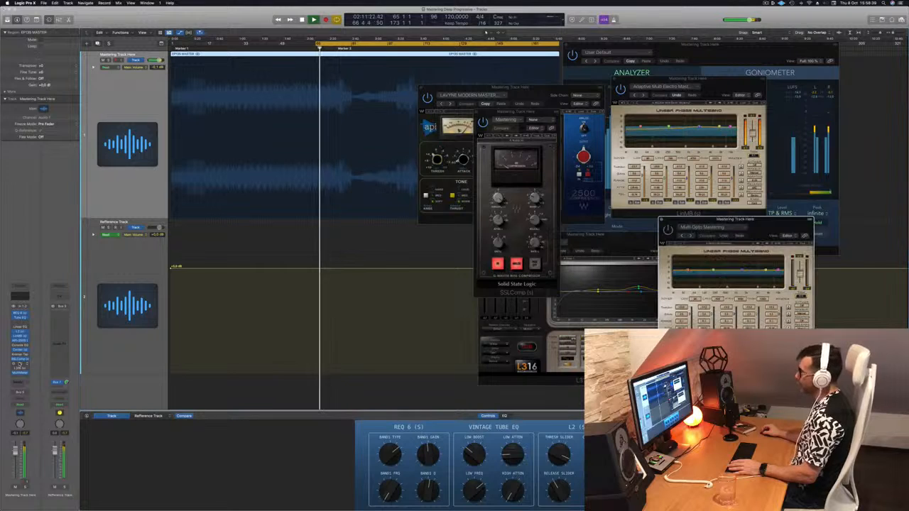
drag(758, 224, 516, 199)
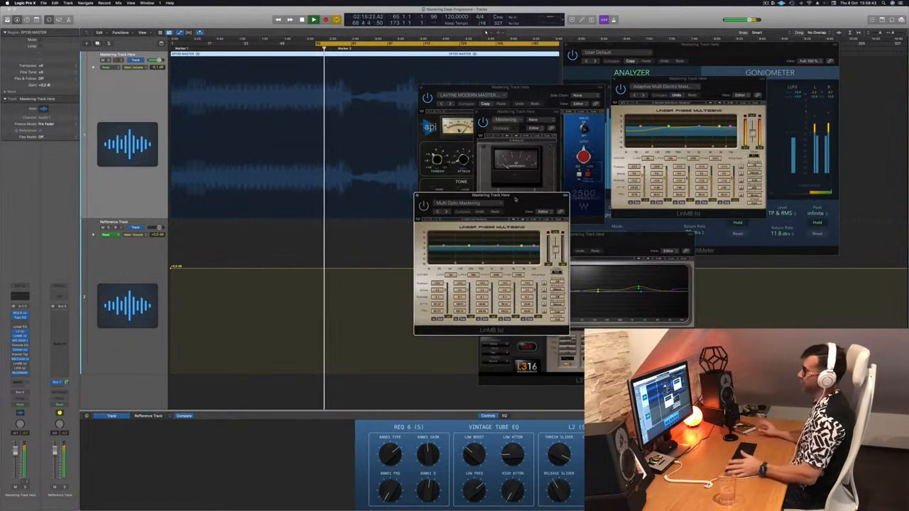
drag(516, 199, 505, 200)
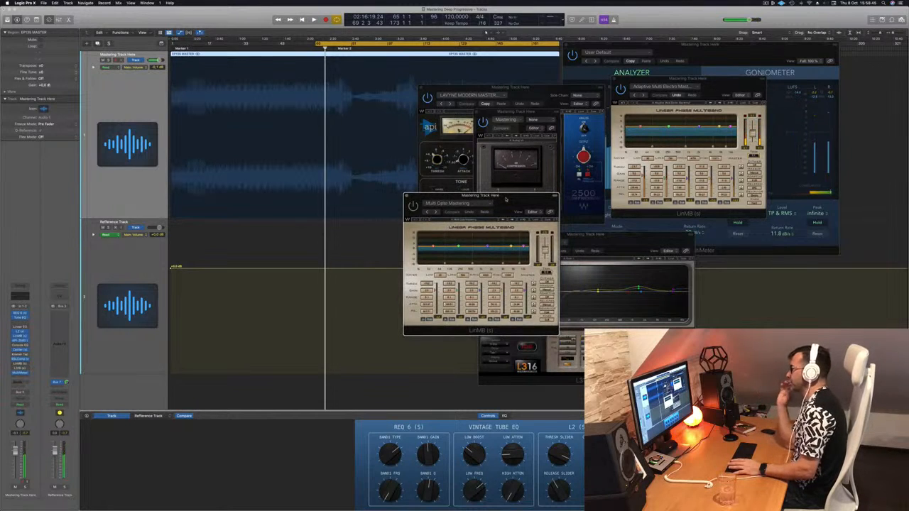
Shift the Multi Opto Mastering LinMB window off the SSLComp controls, replay the master from the cycle start, and trim the LinMB's output.
key(space)
drag(506, 199, 490, 202)
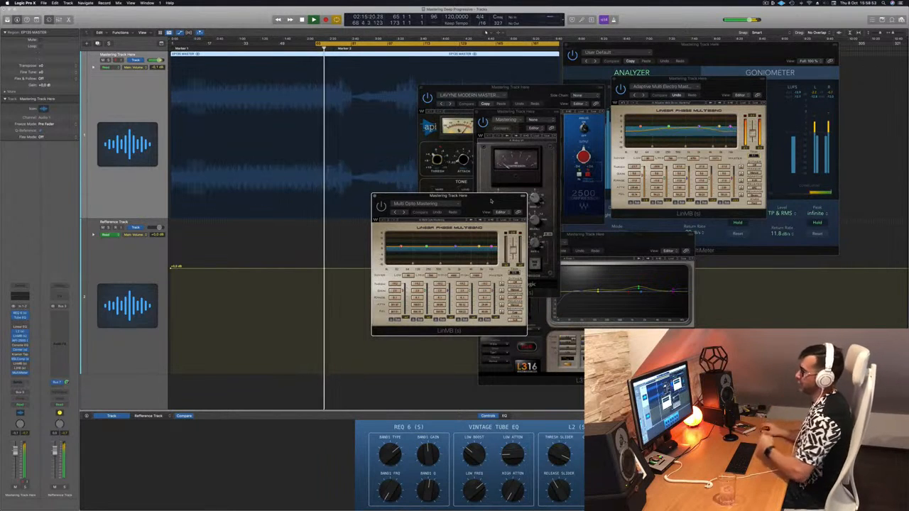
drag(488, 201, 475, 200)
key(space)
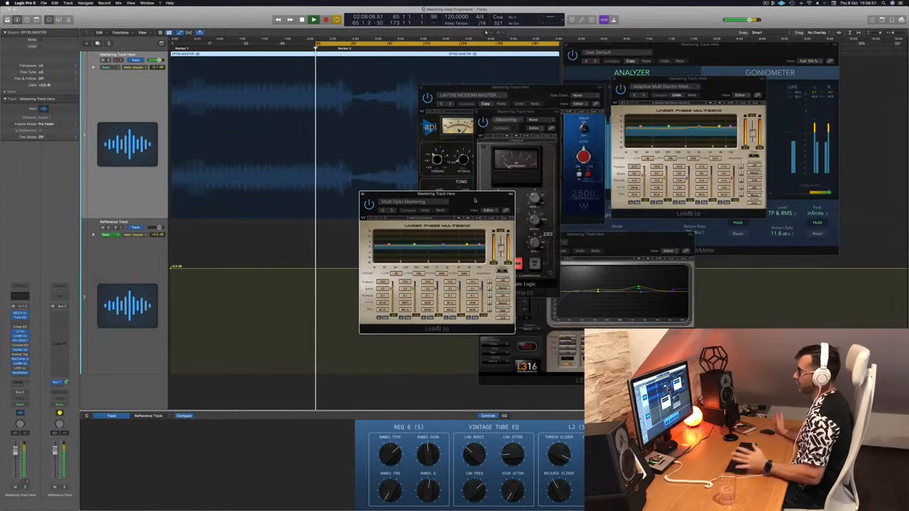
click(502, 272)
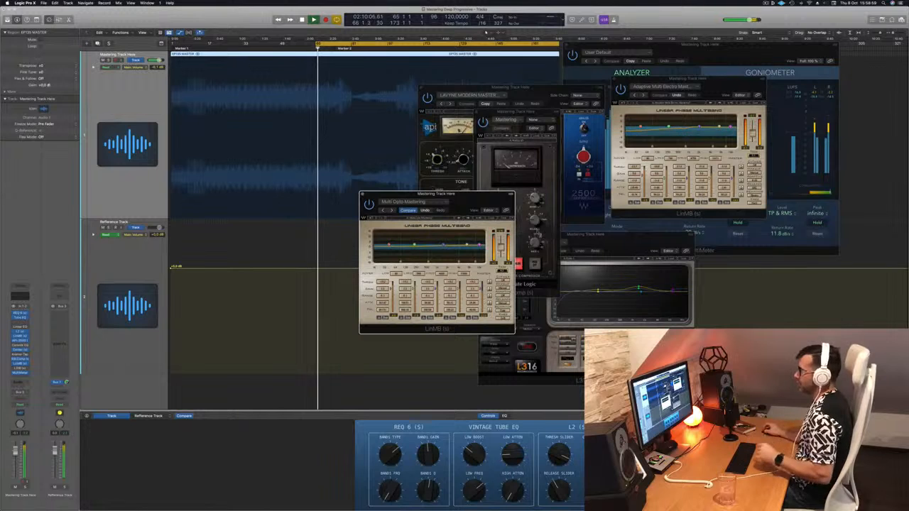
Audition the master with the Multi Opto Mastering LinMB active, and settle its window between the SSLComp and the other LinMB.
drag(470, 203, 475, 202)
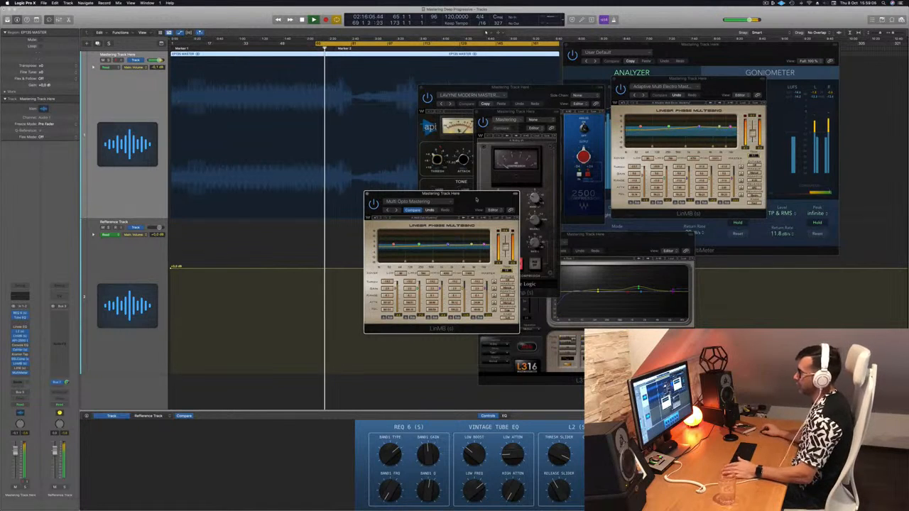
drag(476, 200, 462, 197)
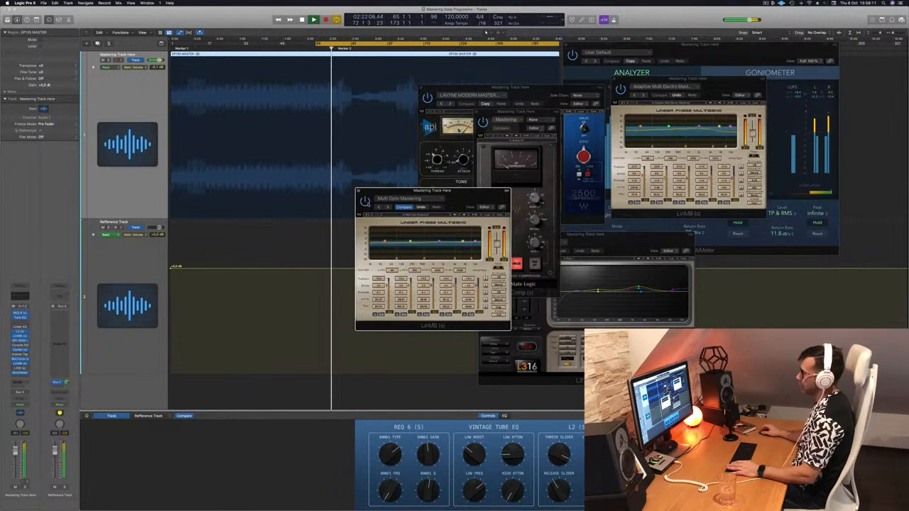
drag(468, 198, 471, 198)
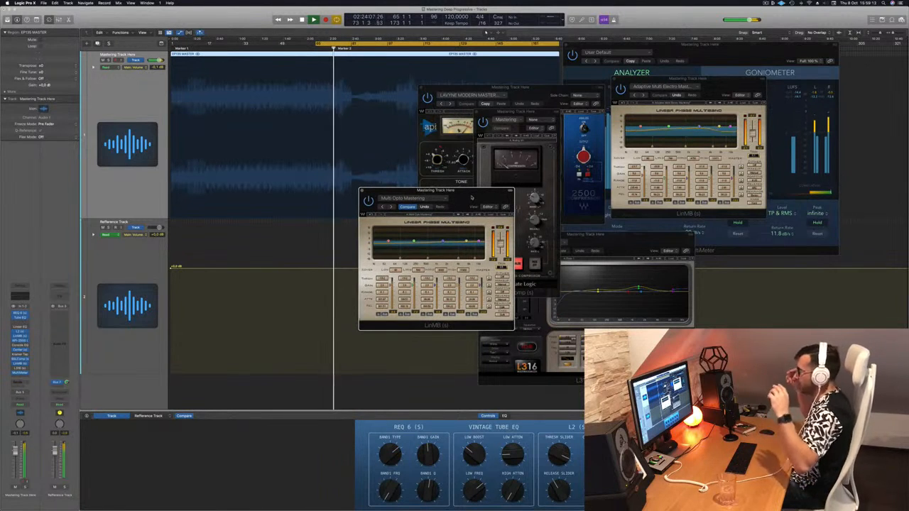
drag(471, 196, 479, 188)
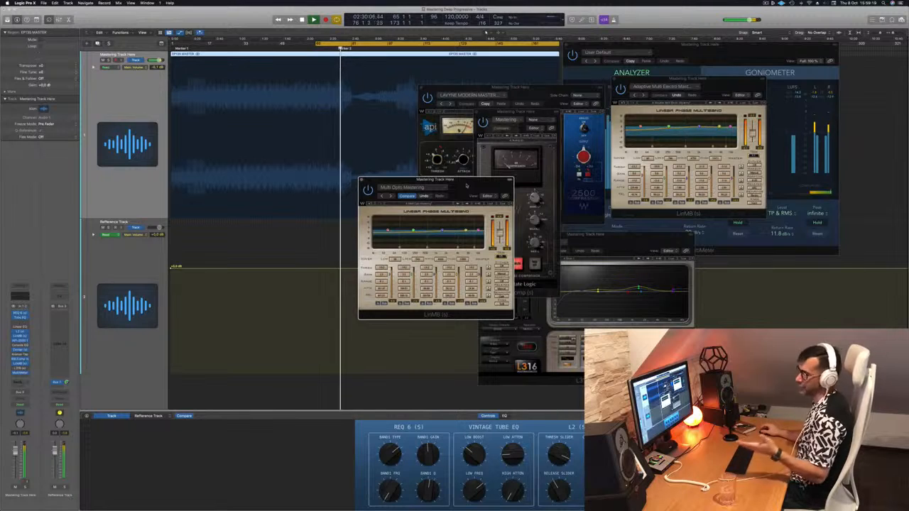
drag(479, 188, 615, 155)
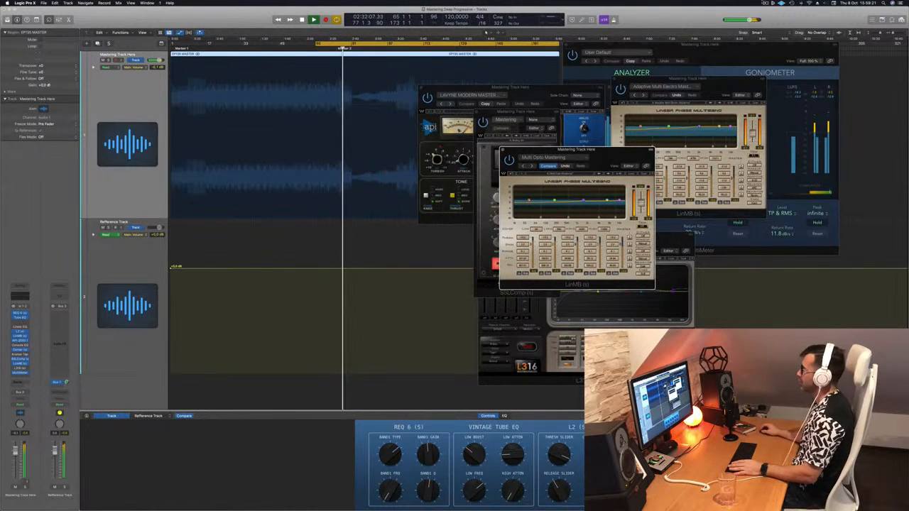
click(765, 3)
click(692, 22)
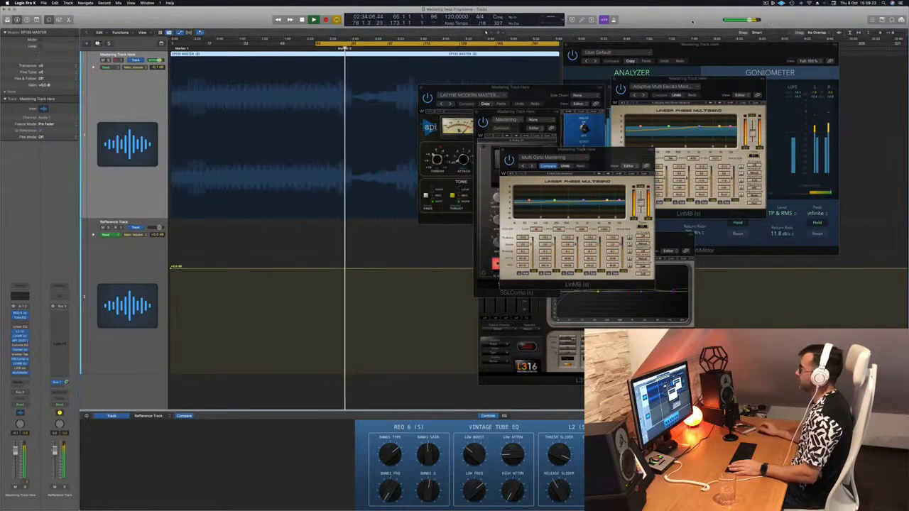
drag(610, 157, 549, 151)
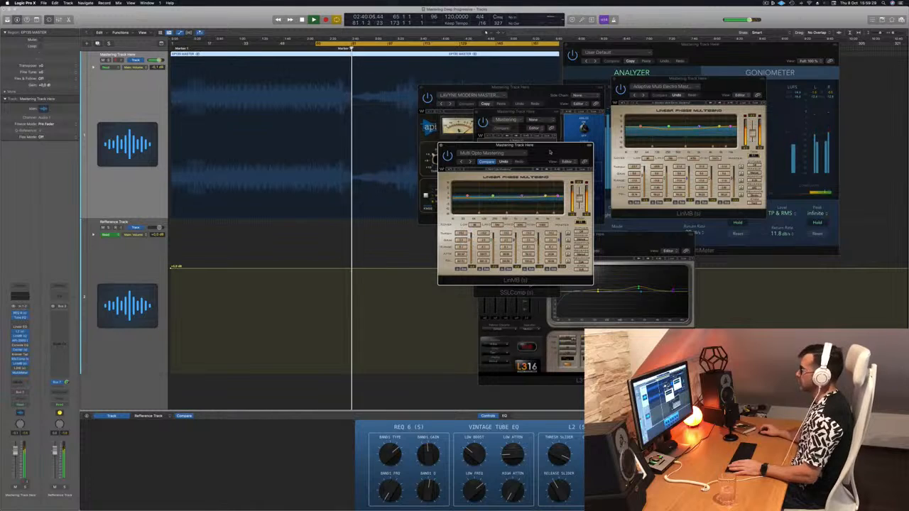
drag(550, 151, 559, 154)
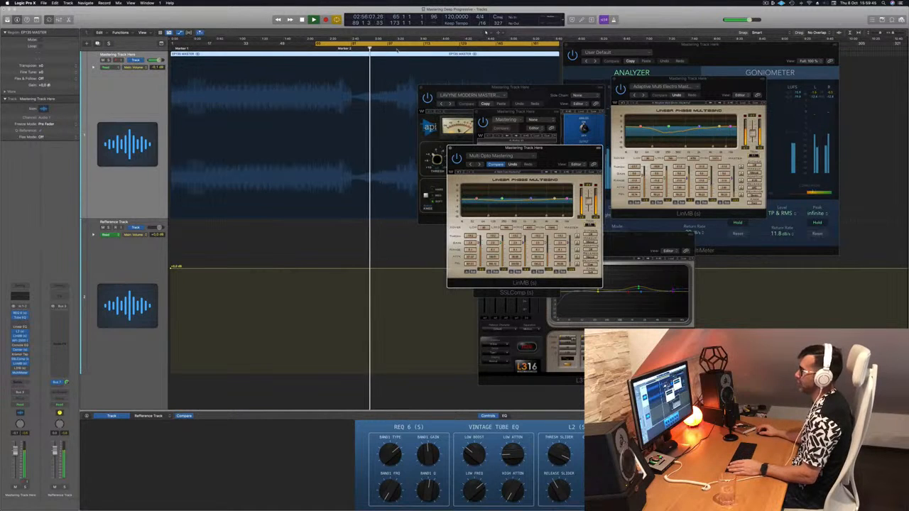
drag(515, 148, 545, 138)
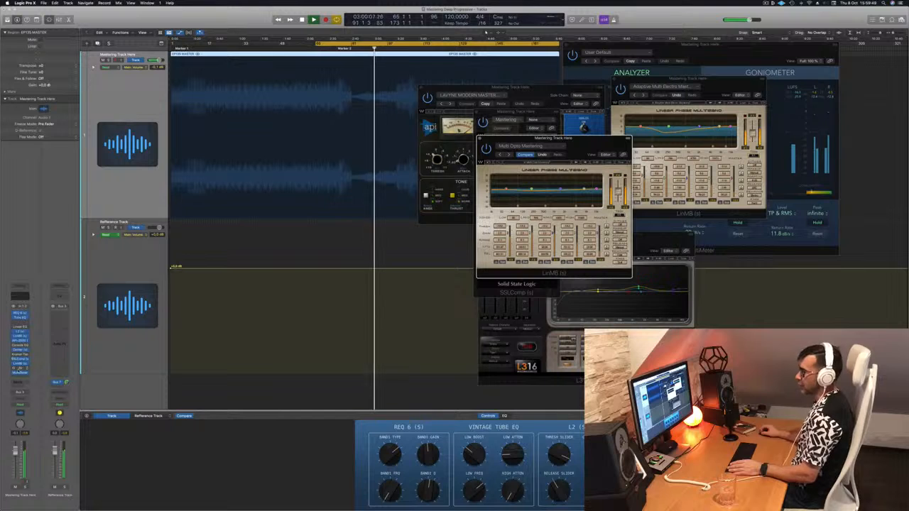
Enable and open the L316 limiter, place it apart from the MultiMeter, bring the meter forward, and replay from the cycle start.
click(19, 369)
click(20, 369)
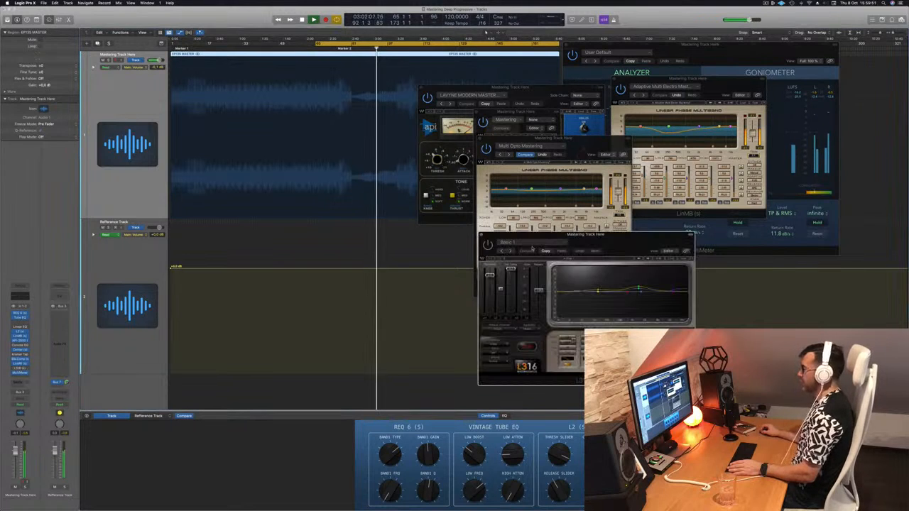
drag(532, 235, 318, 180)
drag(763, 50, 776, 47)
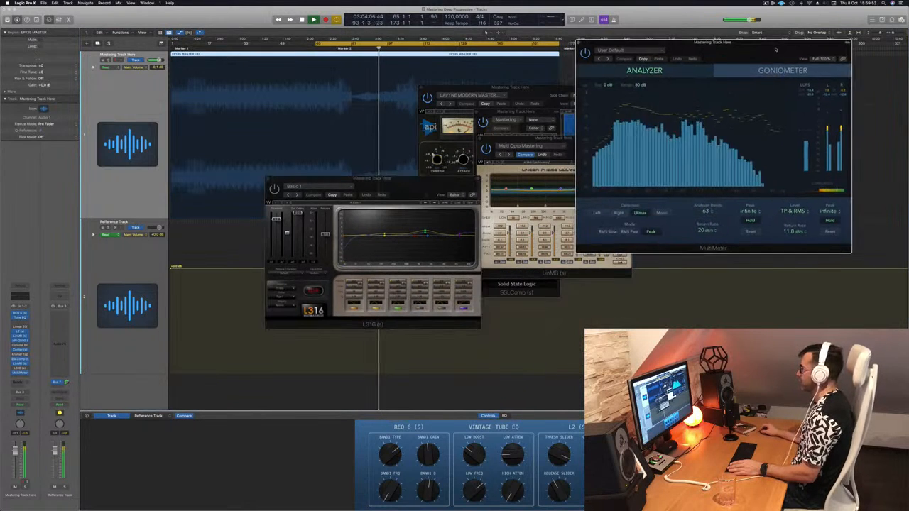
key(Return)
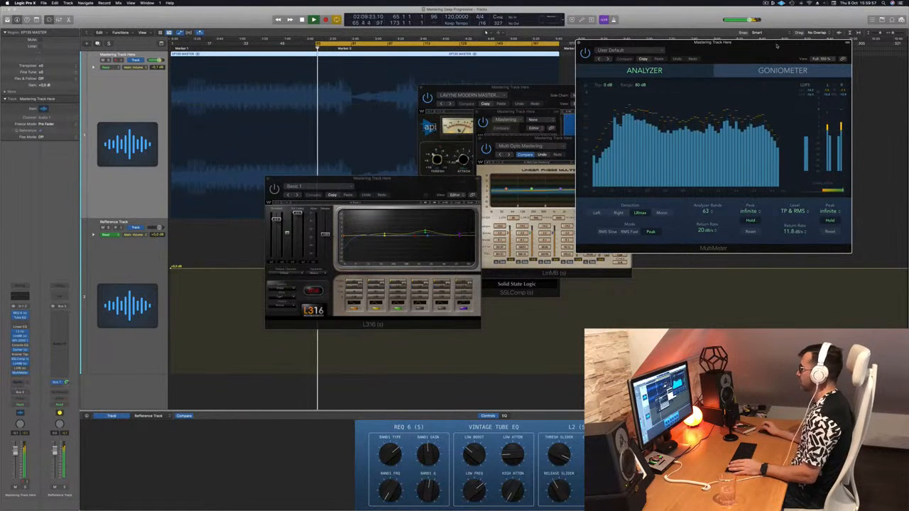
drag(776, 46, 775, 46)
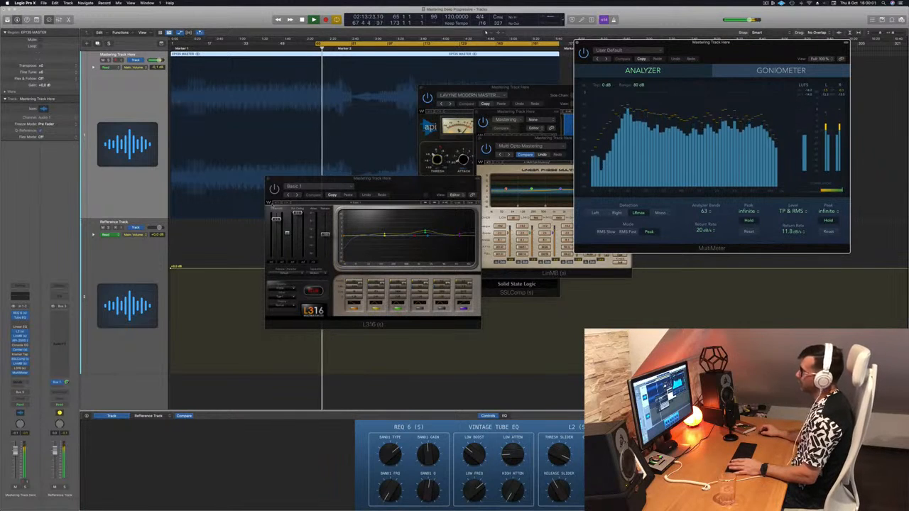
Try the L316 threshold at its highest setting and compare the limiting during repeated playback from the cycle start.
key(Return)
drag(277, 219, 277, 213)
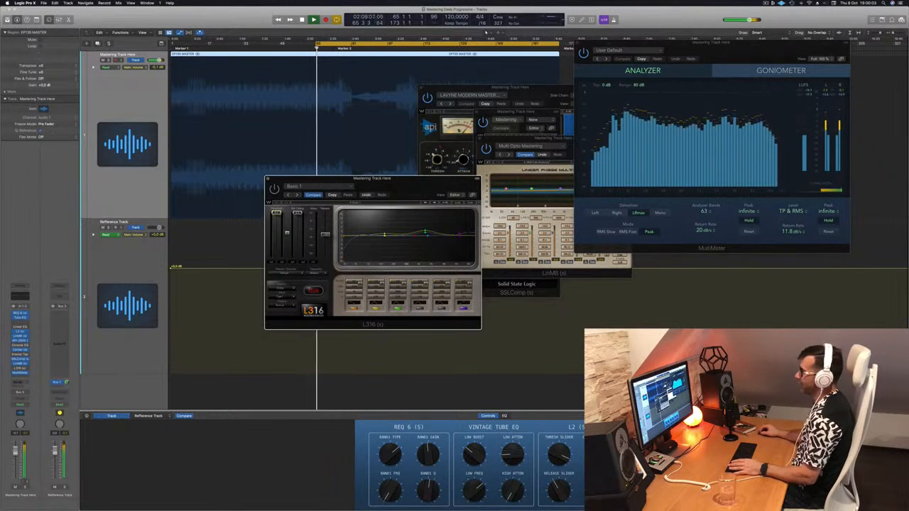
key(space)
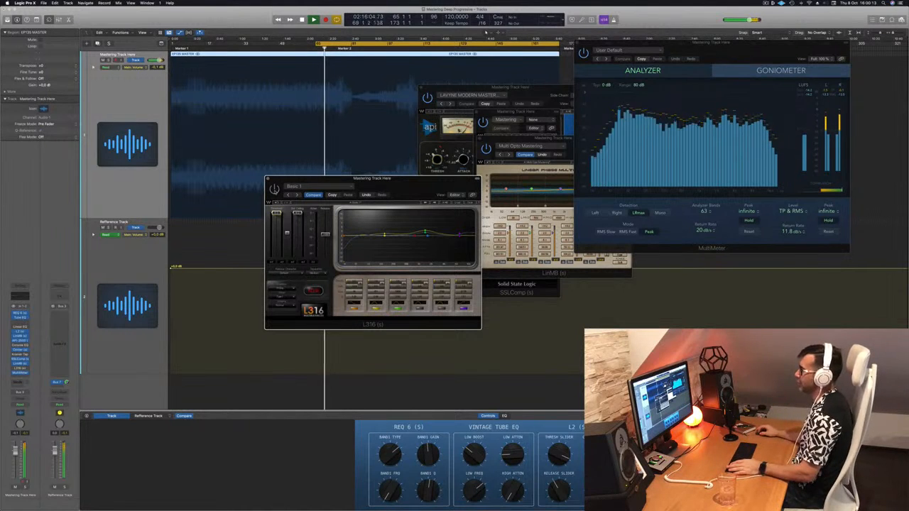
key(space)
key(space)
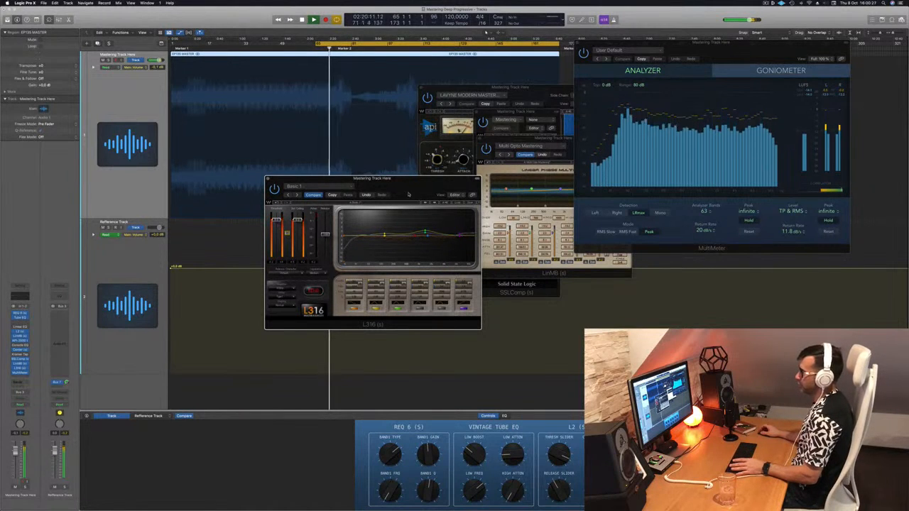
key(space)
key(space)
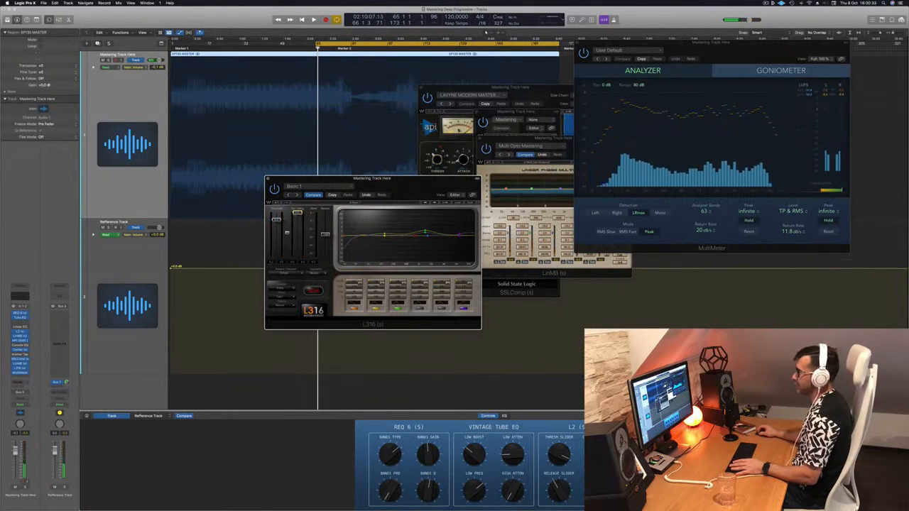
Position the L316 and MultiMeter windows next to each other and audition the limited master through the drop and breakdown.
drag(421, 195, 491, 200)
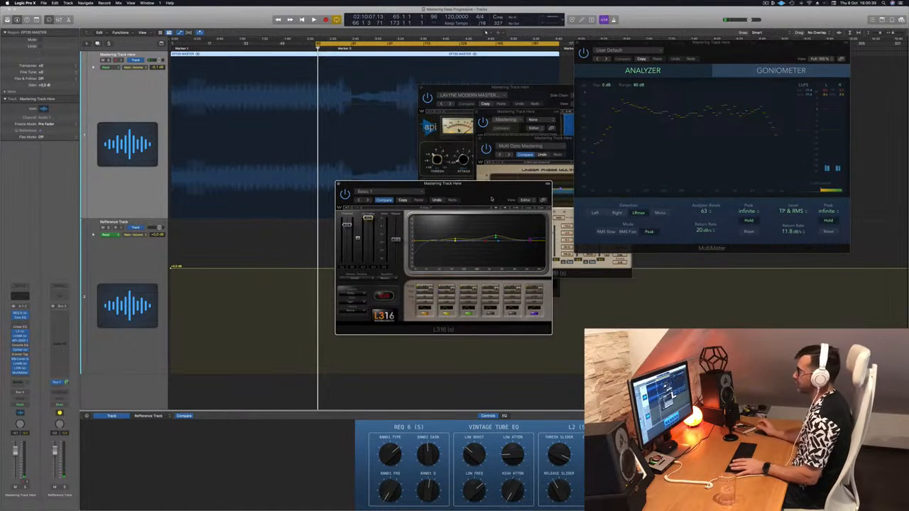
key(space)
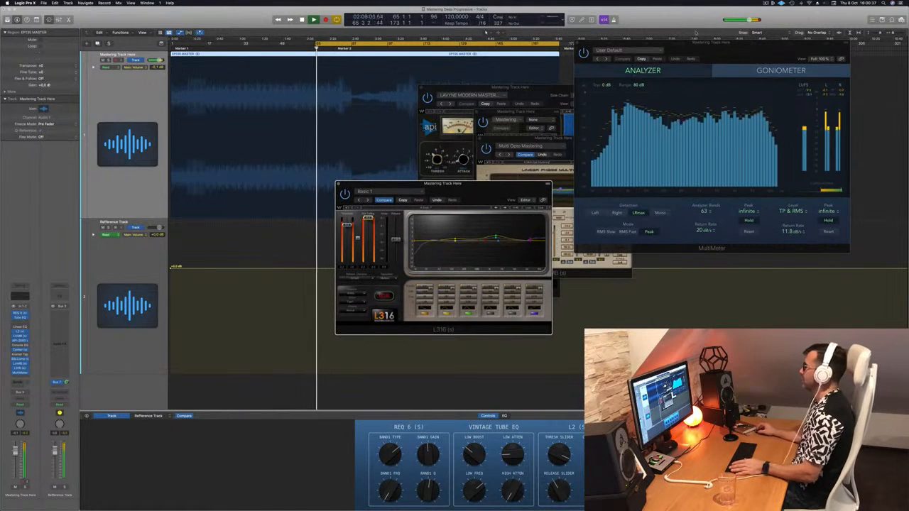
drag(753, 51, 681, 50)
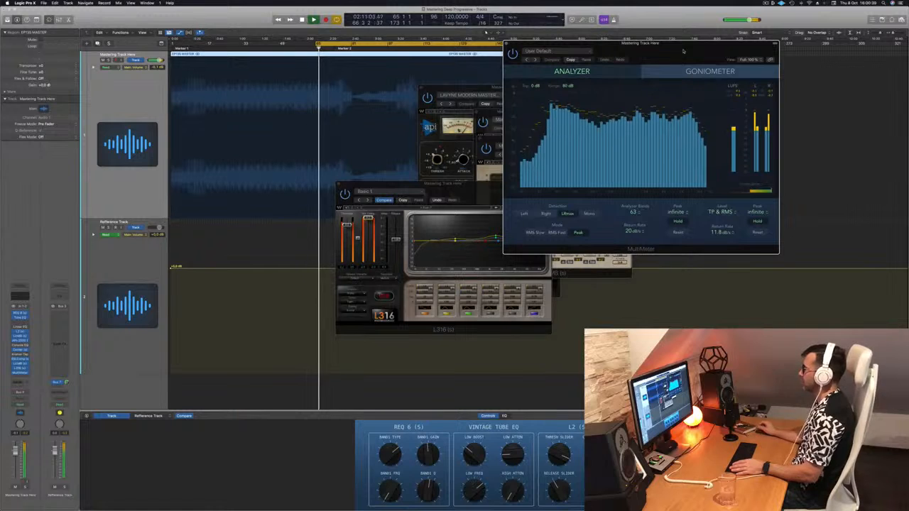
drag(443, 194, 360, 209)
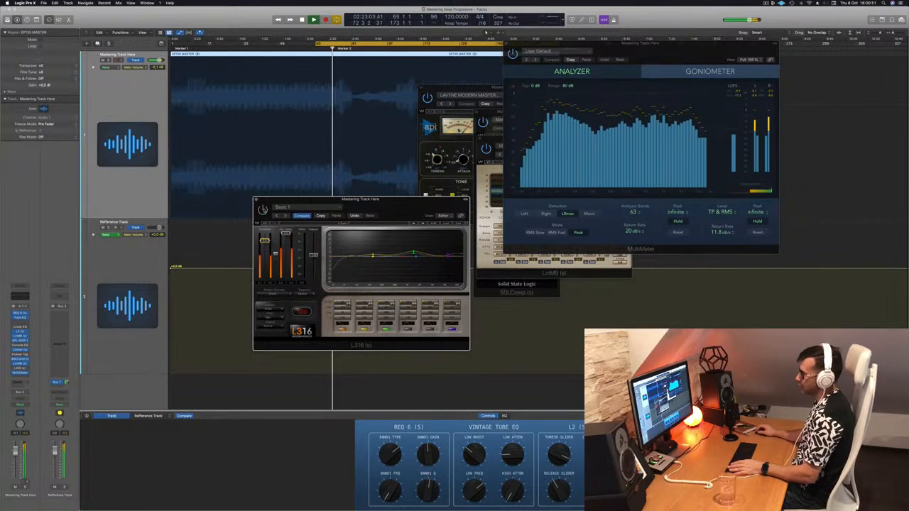
drag(398, 207, 518, 208)
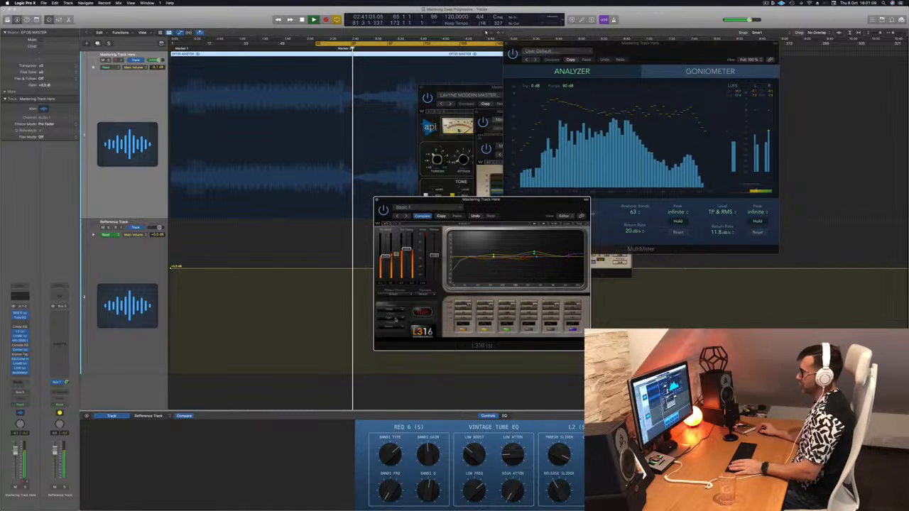
key(space)
key(space)
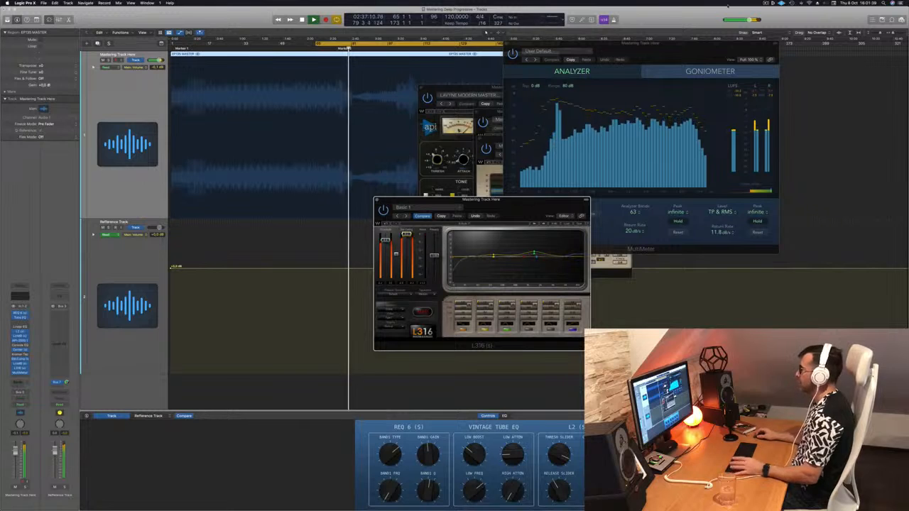
Move the MultiMeter and both LinMB windows away from the L316, uncovering the compressor windows behind them during playback.
drag(704, 51, 664, 56)
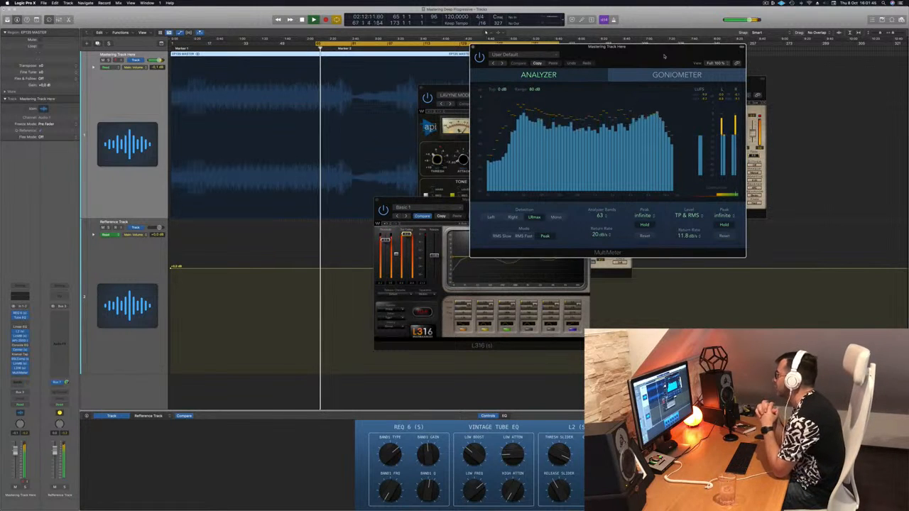
drag(664, 53, 902, 294)
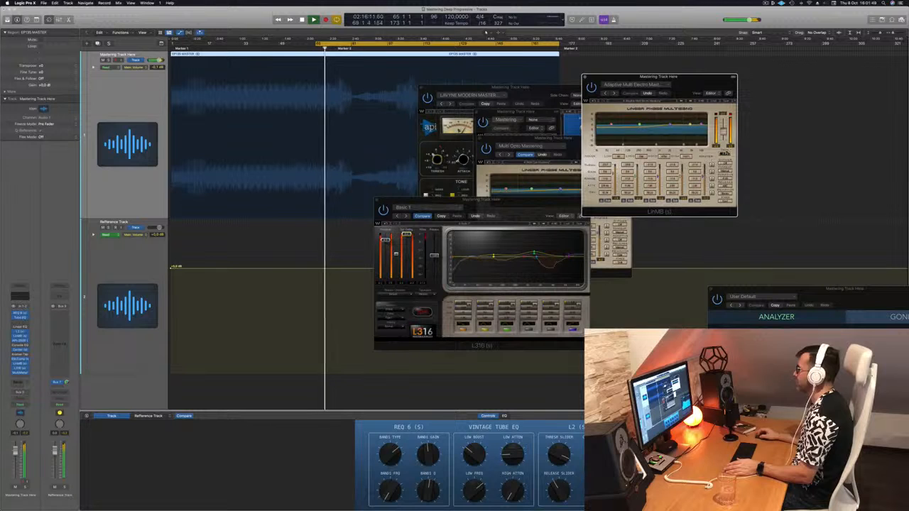
drag(593, 87, 665, 83)
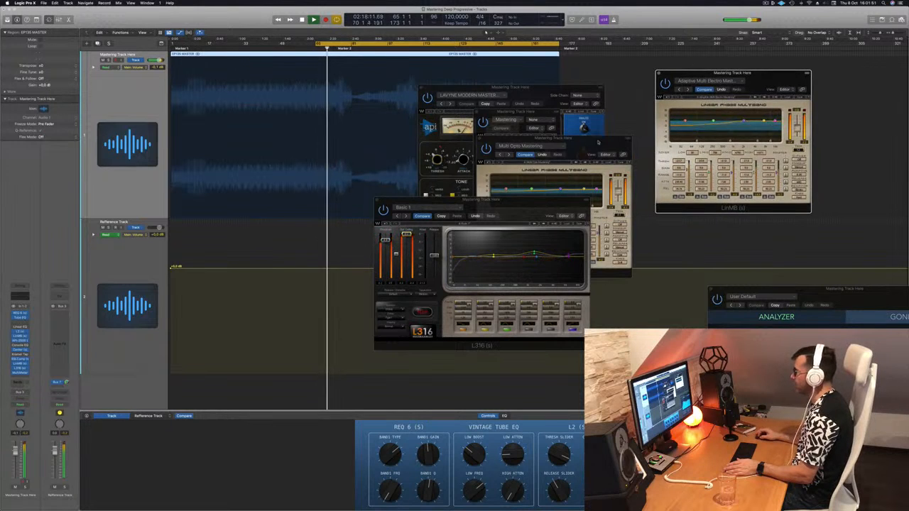
drag(554, 140, 827, 104)
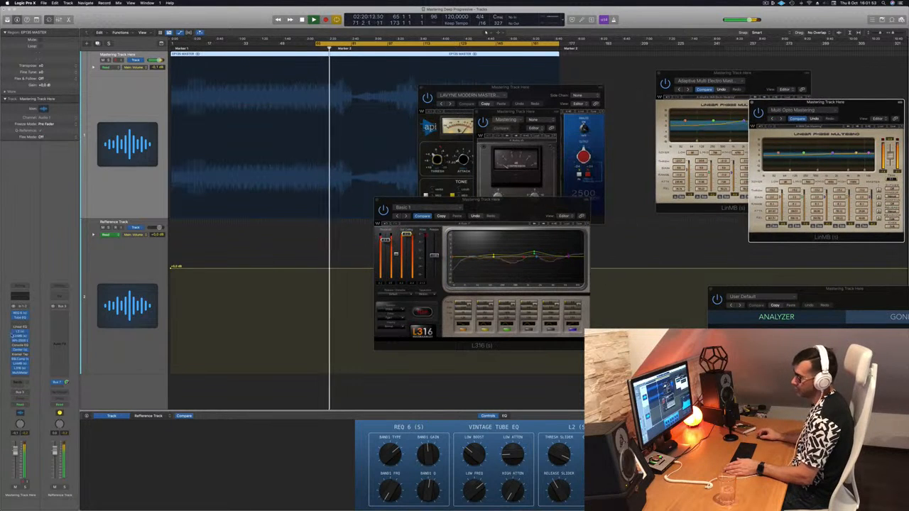
Open the REQ 6, Vintage Tube EQ and L2 plug-ins from the mastering channel and spread out the L2 and Vintage Tube EQ windows.
click(21, 314)
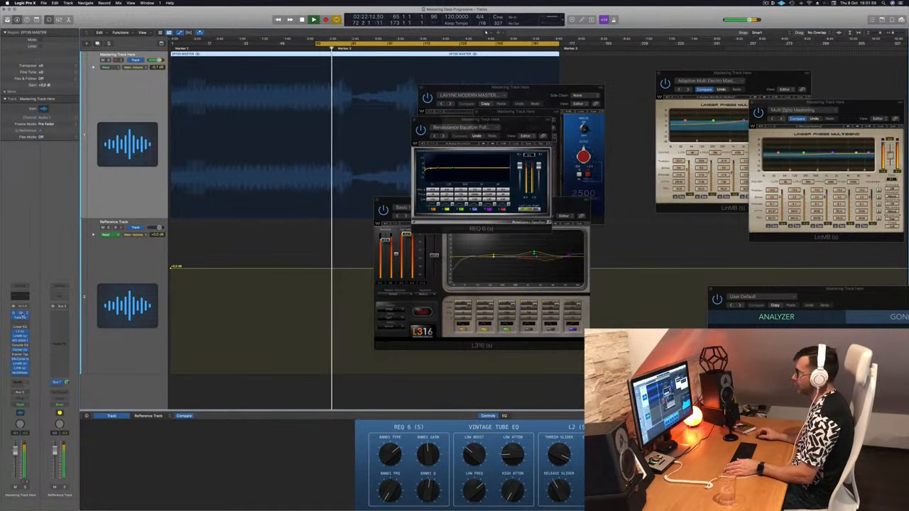
click(21, 318)
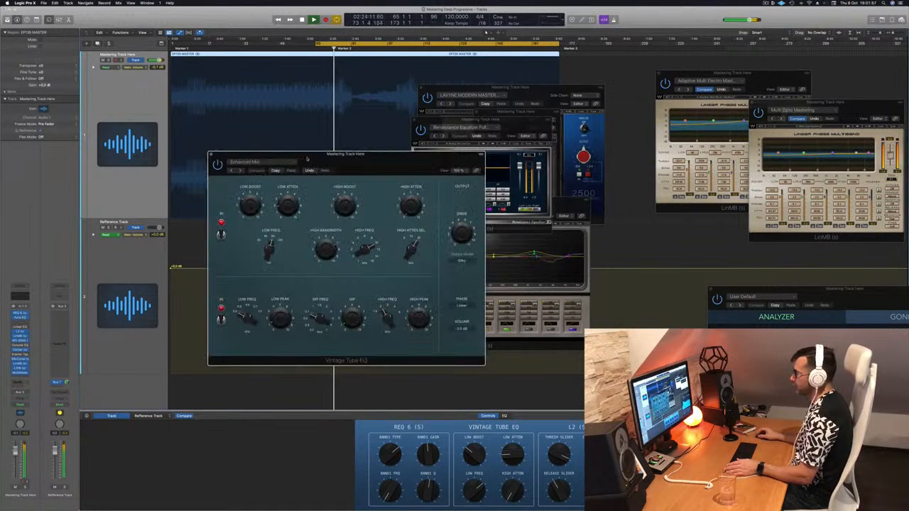
click(21, 325)
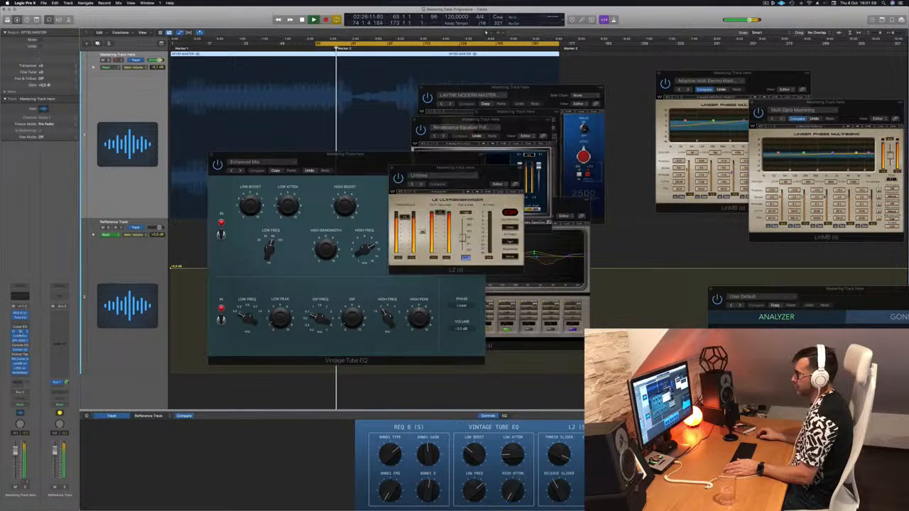
drag(460, 165, 634, 134)
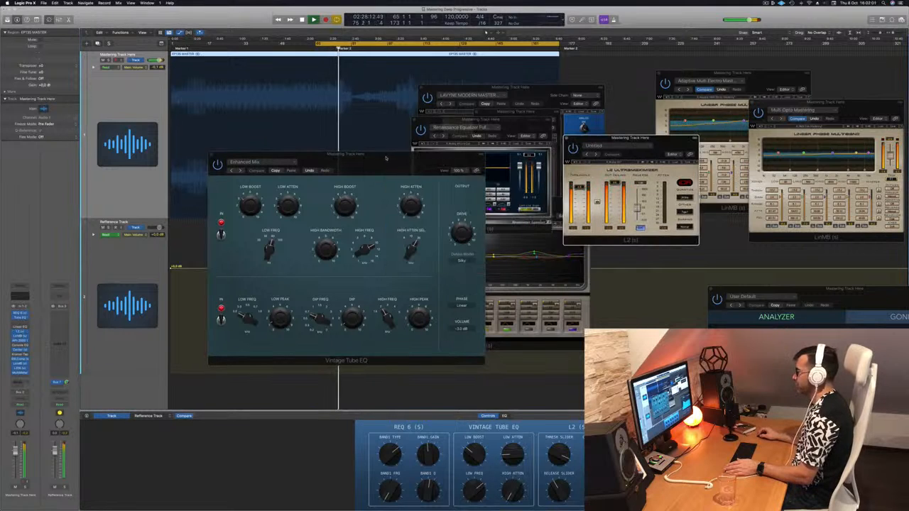
drag(299, 155, 716, 99)
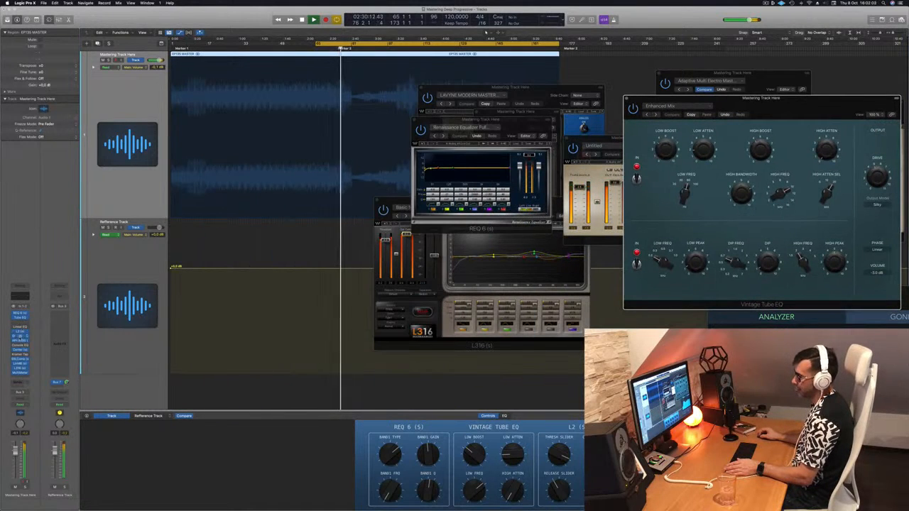
Bring the Adaptive Multi Electro LinMB window in front of the Vintage Tube EQ and keep auditioning the master through the breakdown.
click(21, 336)
click(20, 337)
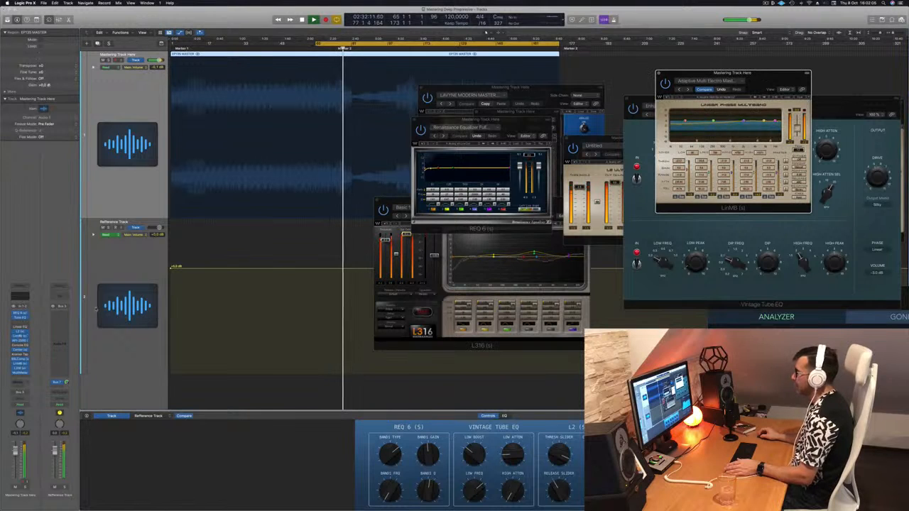
click(758, 74)
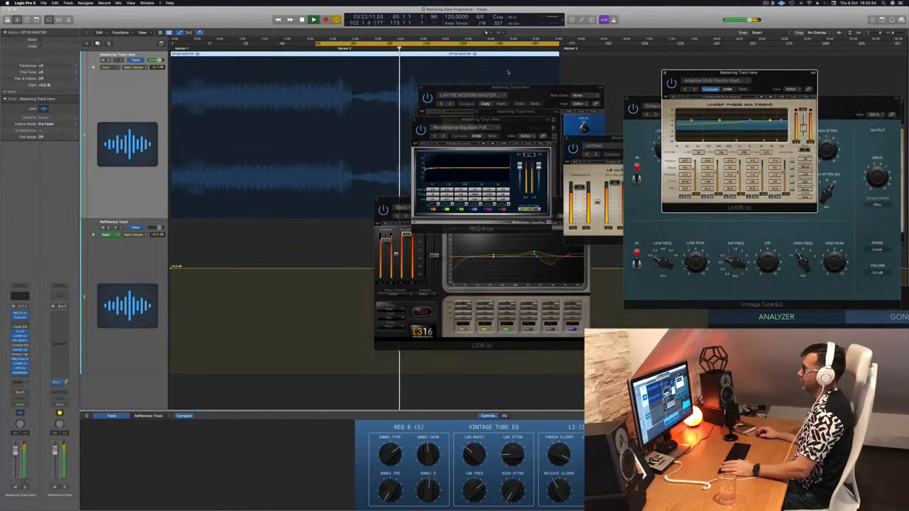
Place the API 2500 below the Adaptive Multi Electro LinMB, close the REQ 6, and move the L316 clear of the compressors.
drag(510, 87, 719, 200)
drag(495, 121, 623, 138)
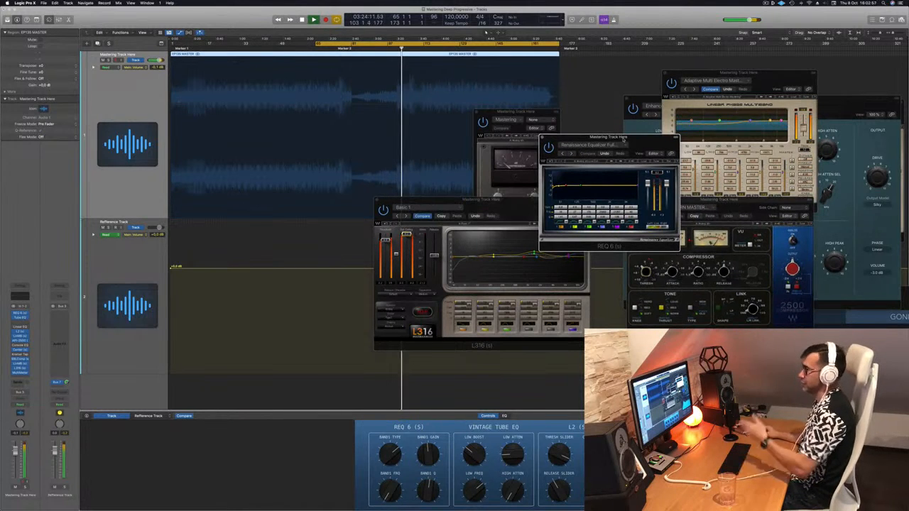
drag(547, 139, 541, 139)
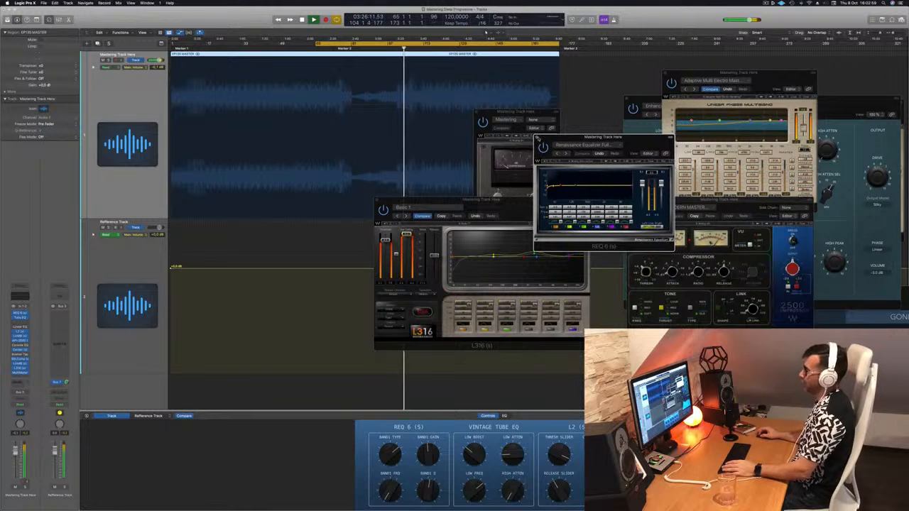
click(538, 139)
drag(516, 206, 446, 215)
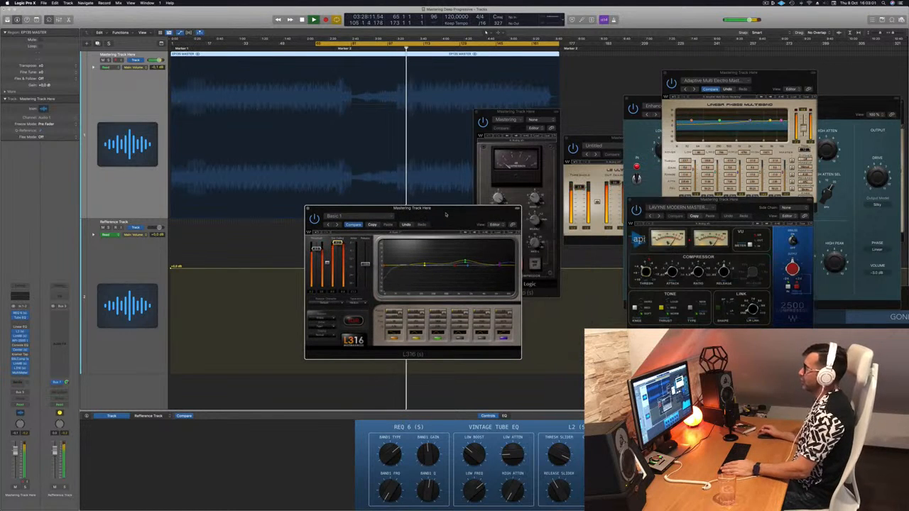
Stop playback, extend the cycle range back to the beginning of the track, and play the master from there.
key(space)
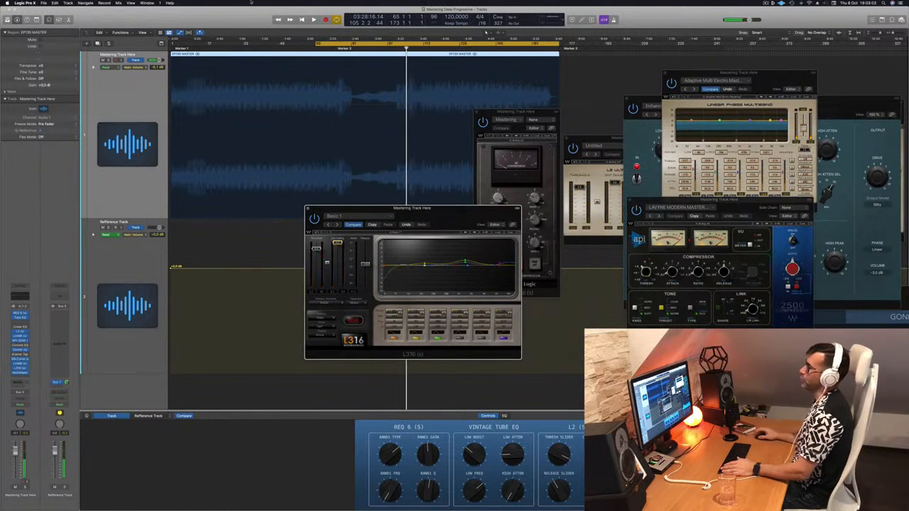
drag(316, 44, 171, 44)
key(space)
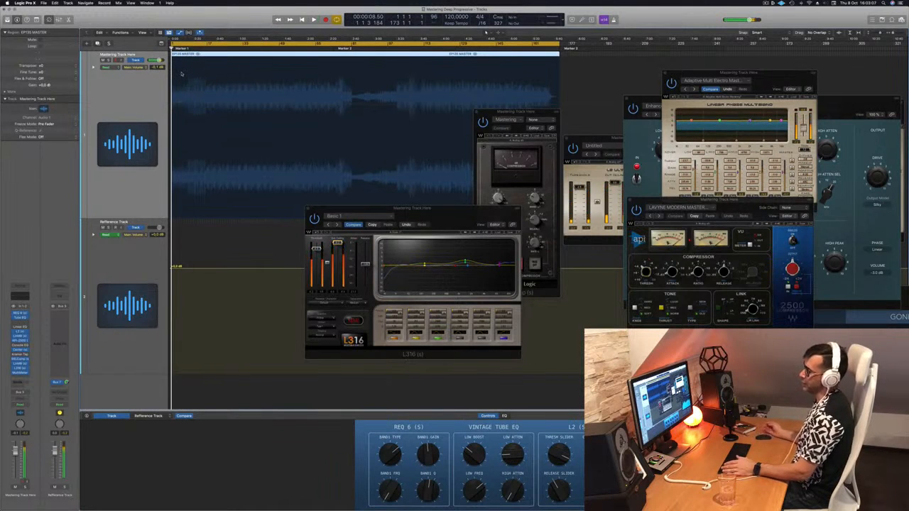